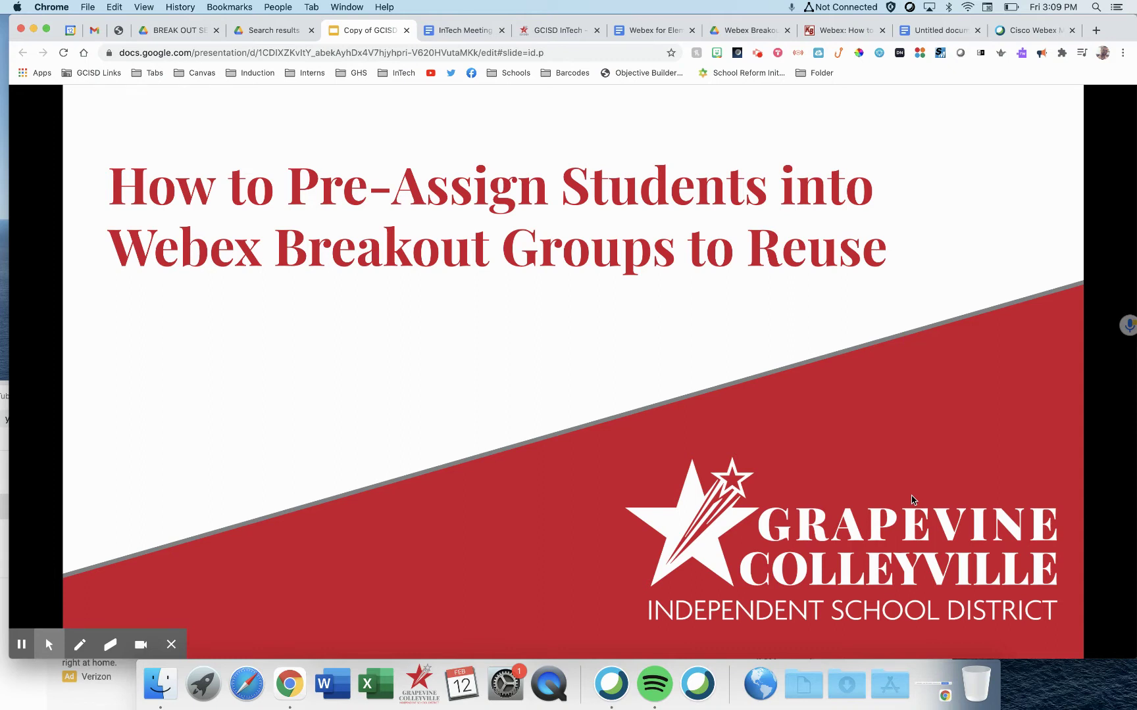
pyautogui.click(912, 500)
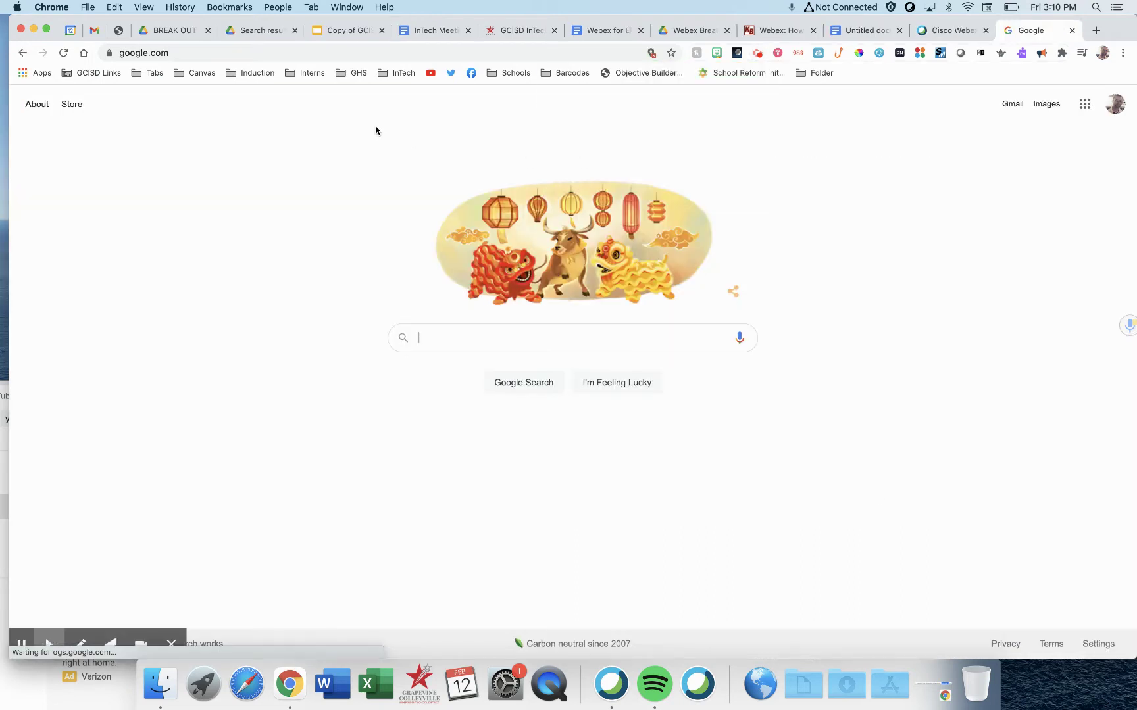
# - Go to the district's Webex site at gcisd.webex.com
pyautogui.click(286, 53)
pyautogui.write('gc')
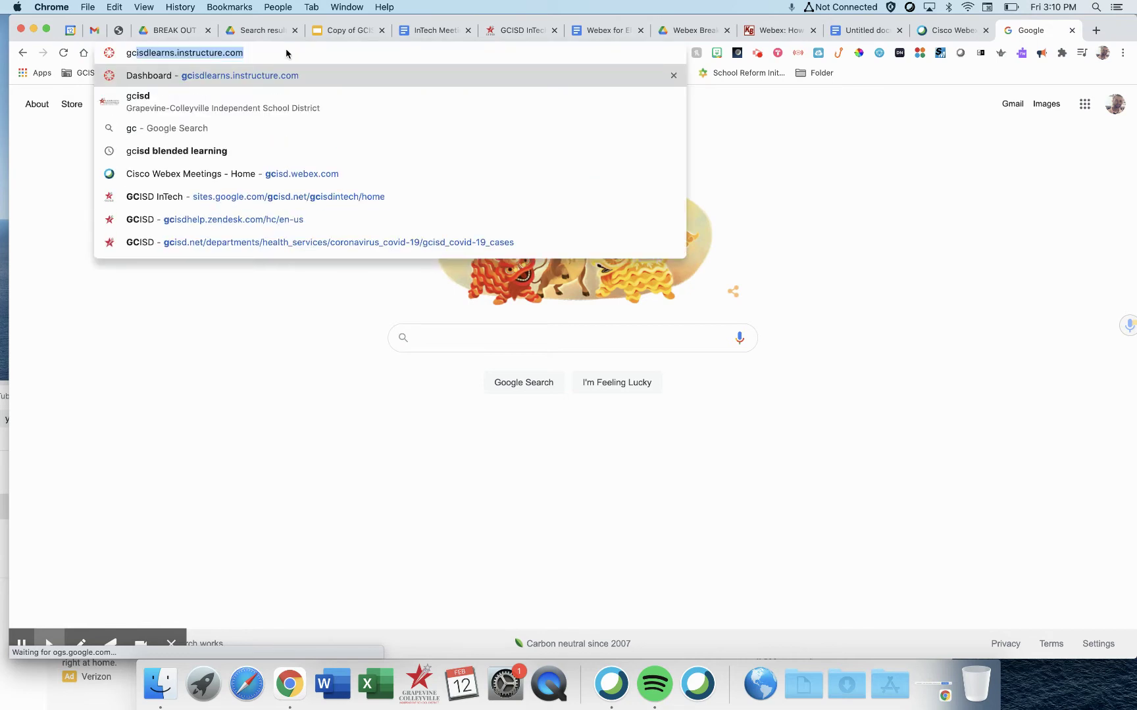
pyautogui.write('isd.we')
pyautogui.press('Return')
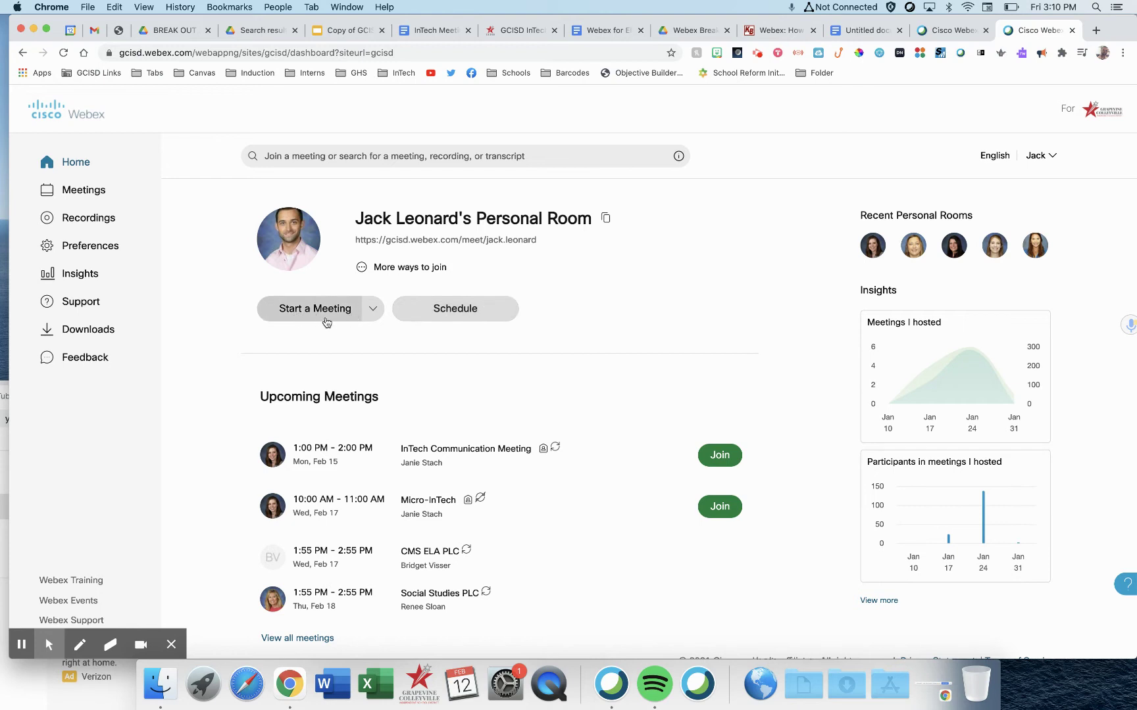
pyautogui.tripleClick(398, 242)
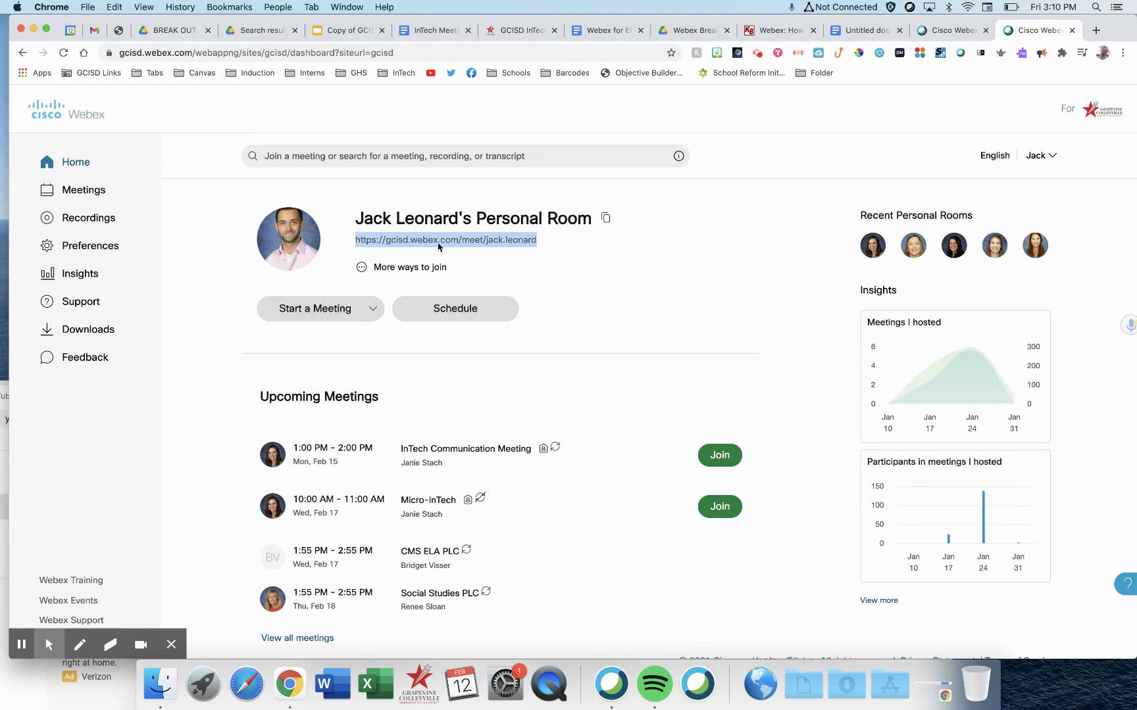
pyautogui.click(325, 283)
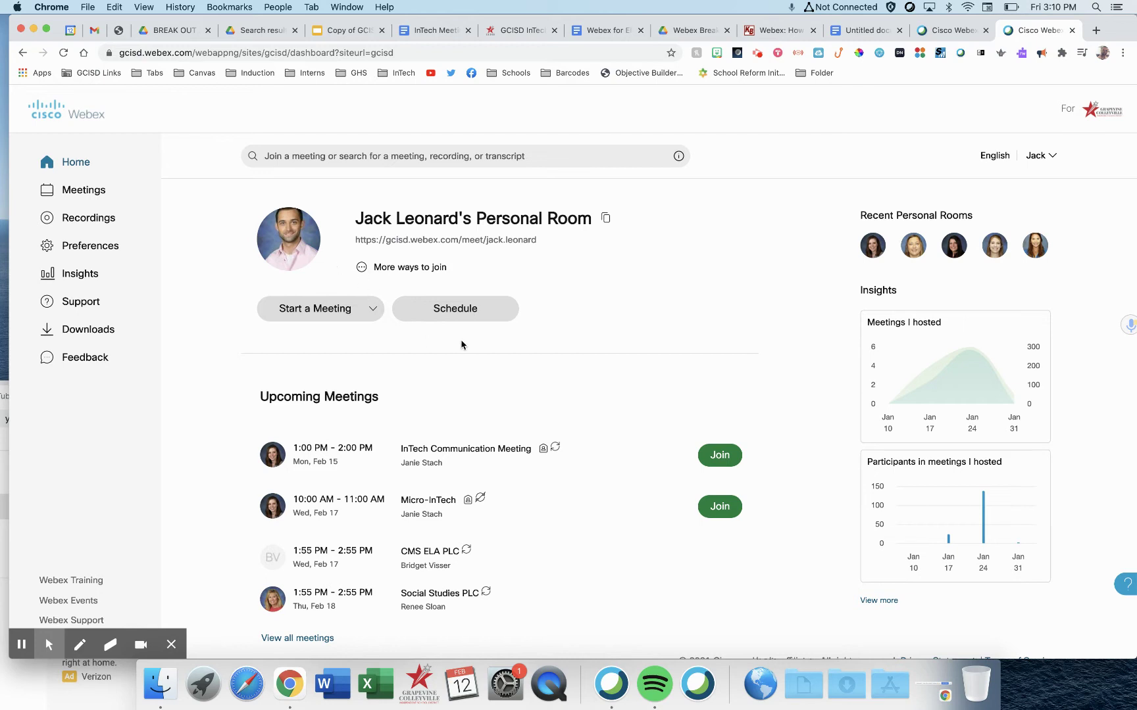
# - Start scheduling a new meeting and set its topic to "Period 4 Project Groups"
pyautogui.click(460, 318)
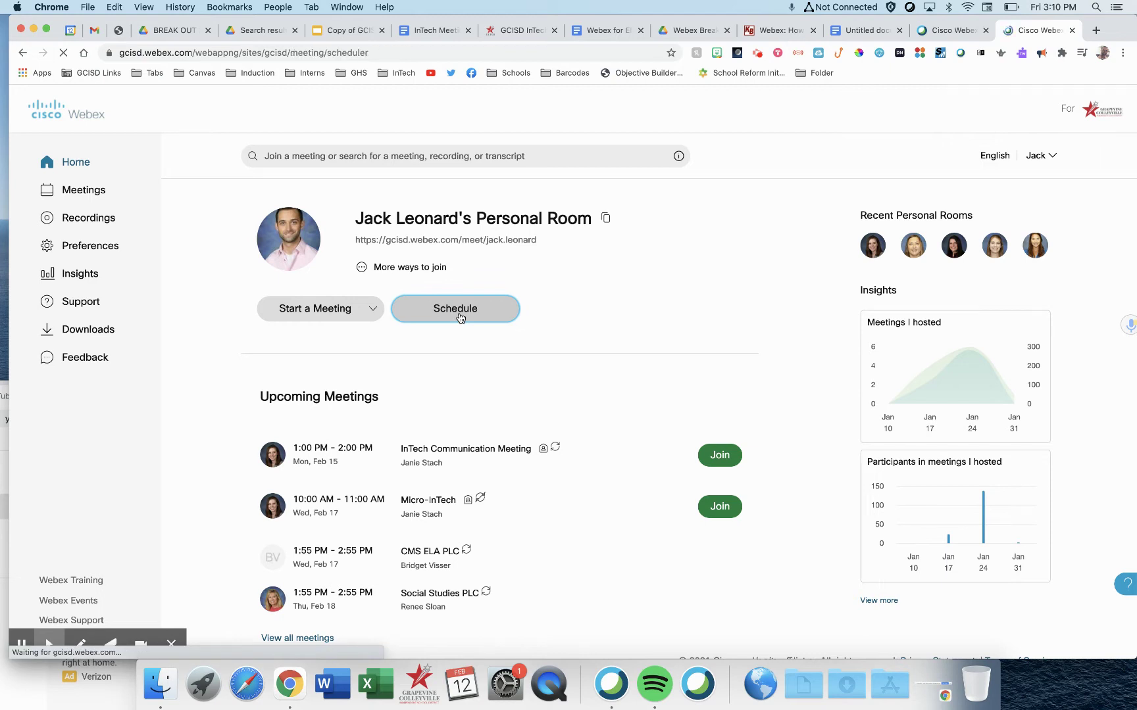
pyautogui.click(464, 299)
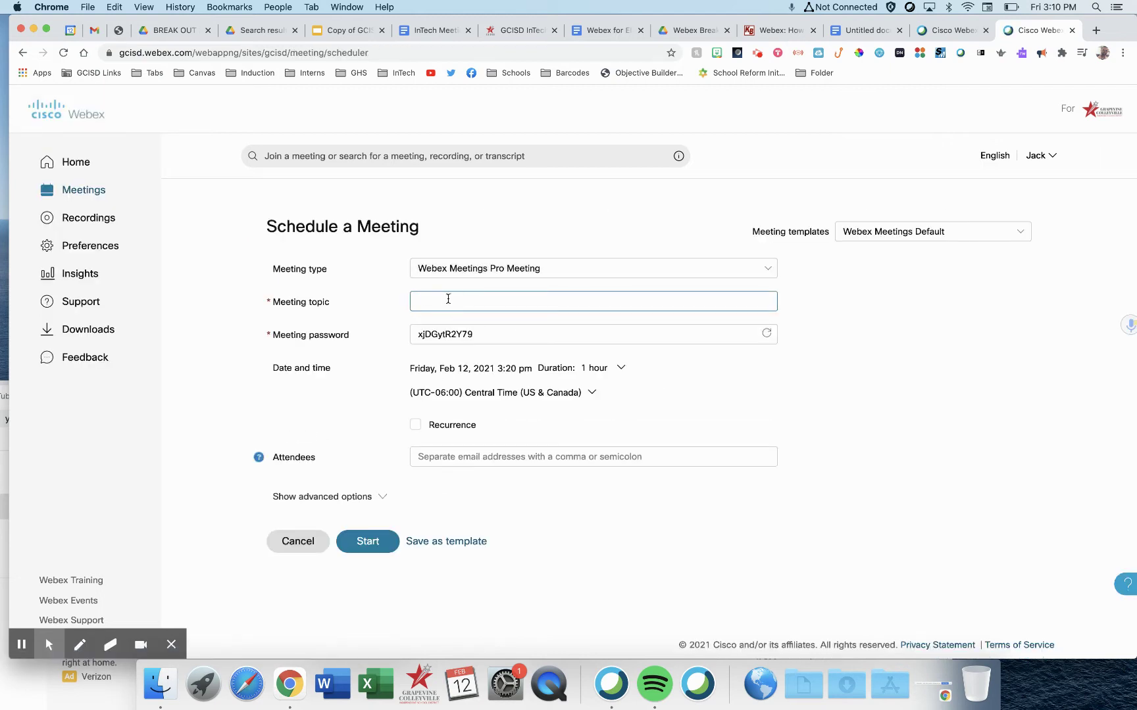
pyautogui.write('Period 1 G')
pyautogui.press('BackSpace')
pyautogui.write('Project Groups')
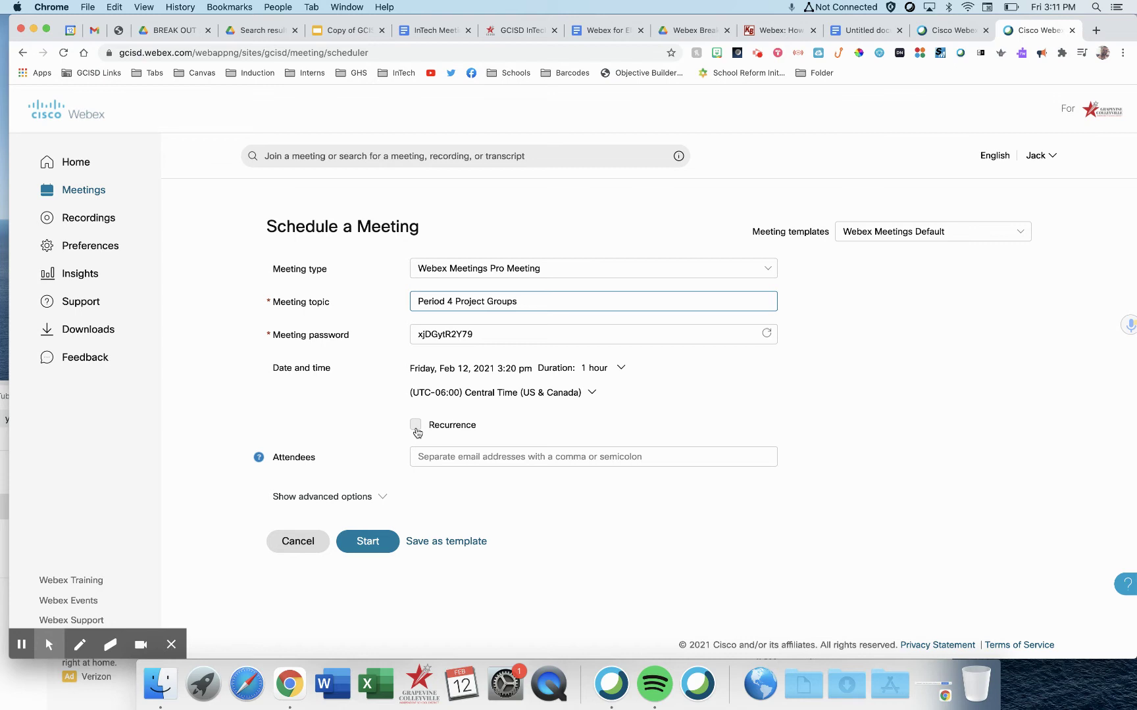
# - Make the meeting recurring with a daily pattern on every weekday
pyautogui.click(416, 425)
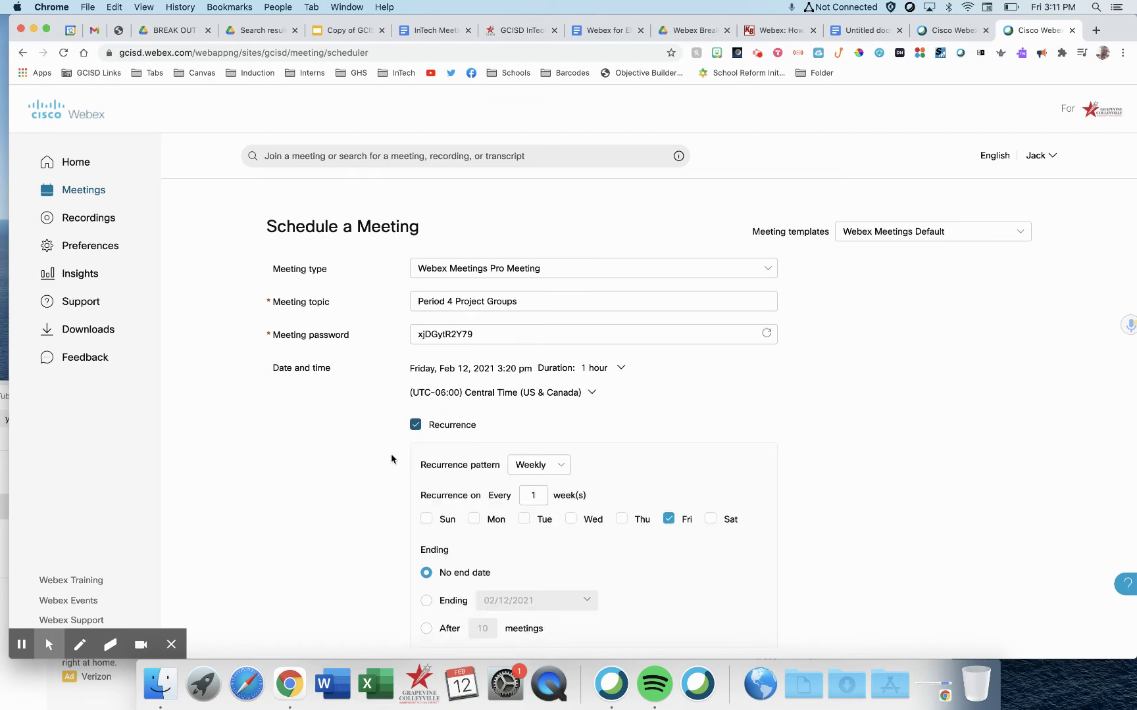
pyautogui.scroll(-3, 392, 458)
pyautogui.click(556, 359)
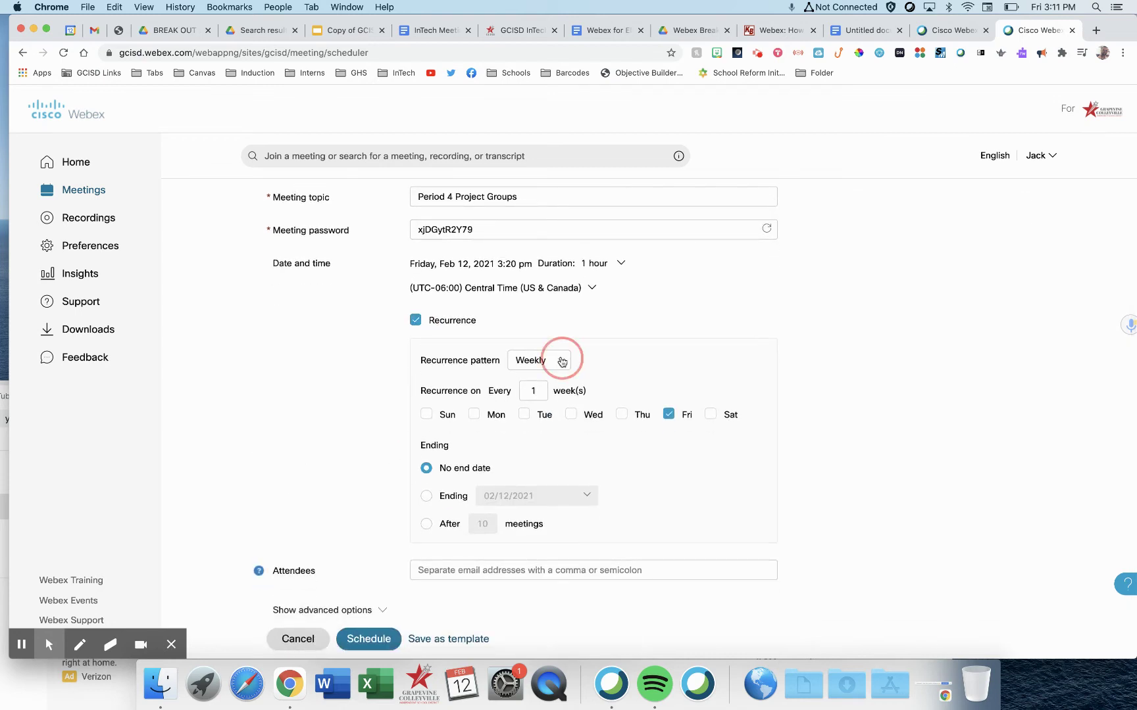
pyautogui.click(547, 387)
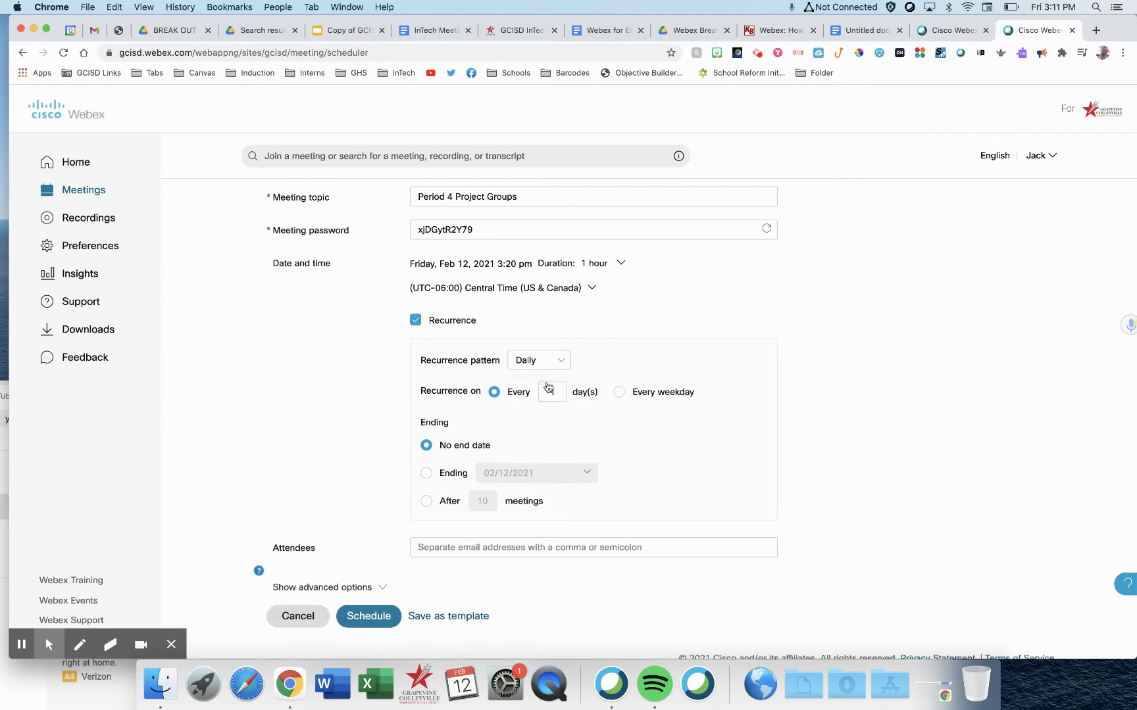
pyautogui.click(619, 392)
# - Set the meeting recurrence to end on 06/01/2021
pyautogui.click(426, 473)
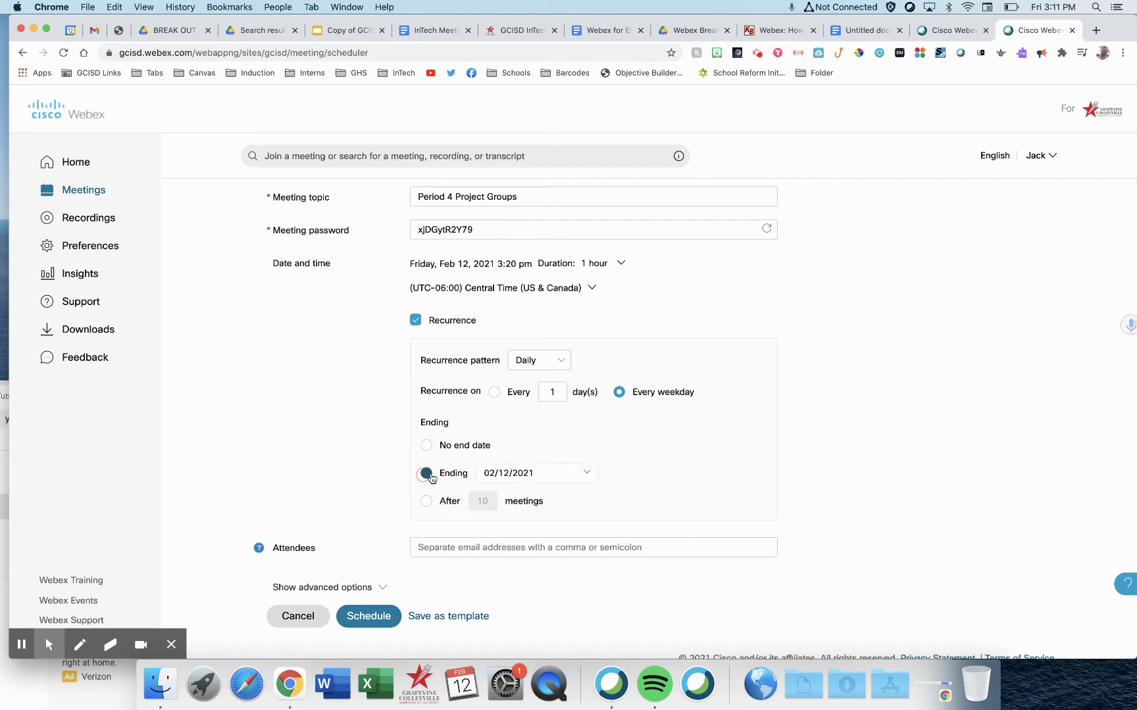
pyautogui.click(515, 473)
pyautogui.click(620, 279)
pyautogui.click(619, 279)
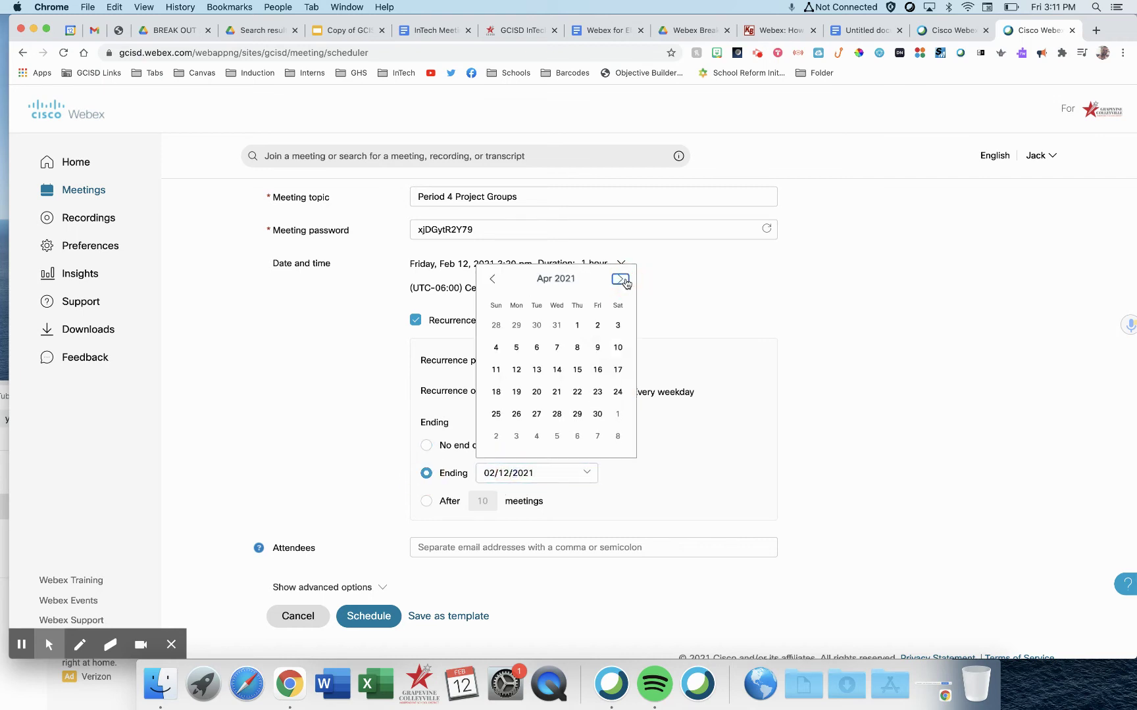
pyautogui.click(620, 279)
pyautogui.click(619, 279)
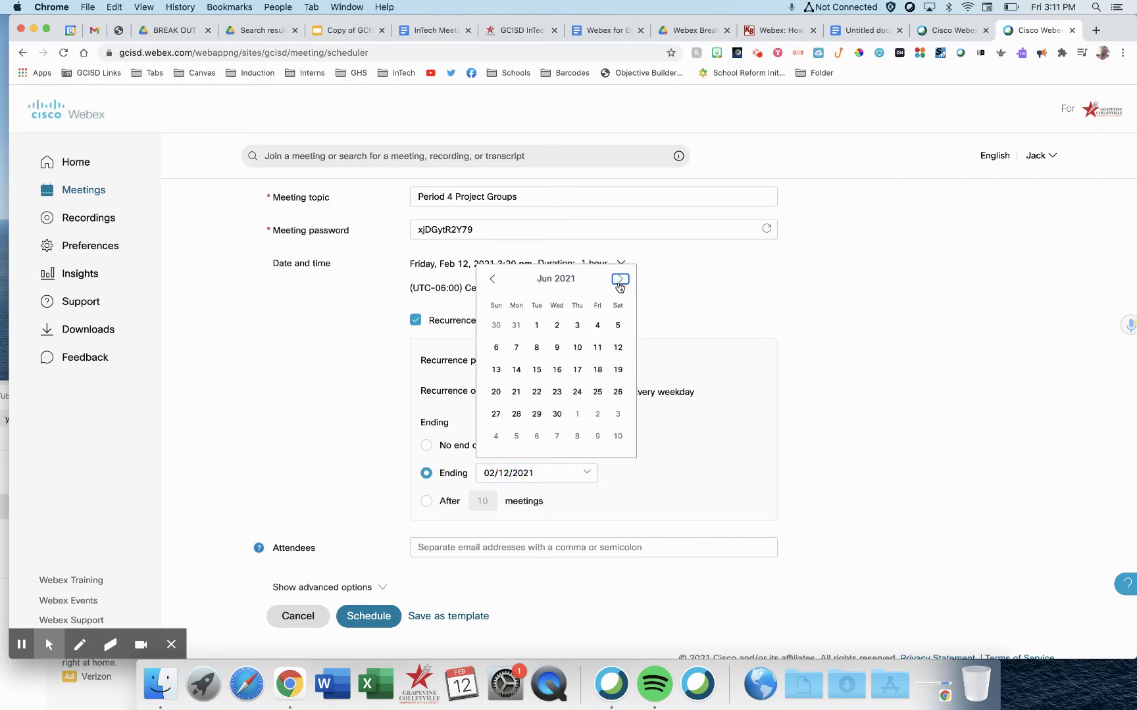
pyautogui.click(537, 325)
pyautogui.scroll(-1, 345, 401)
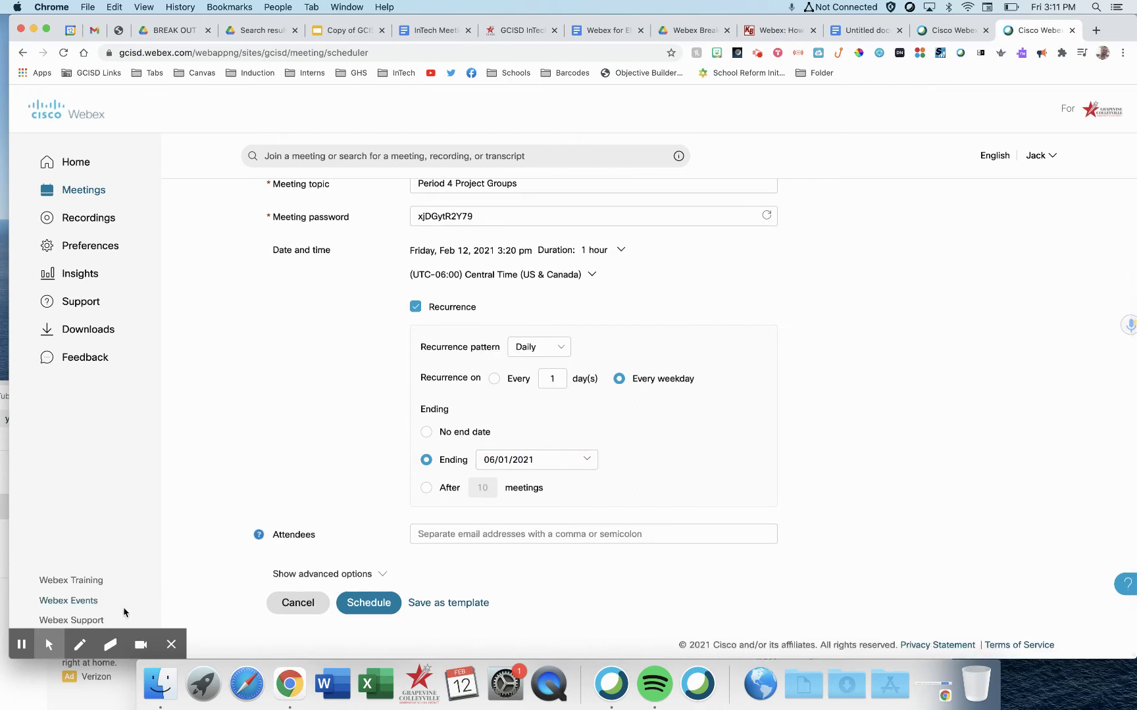
# - Paste the group's email addresses as attendees, and add one more attendee by searching for their first name
pyautogui.click(460, 537)
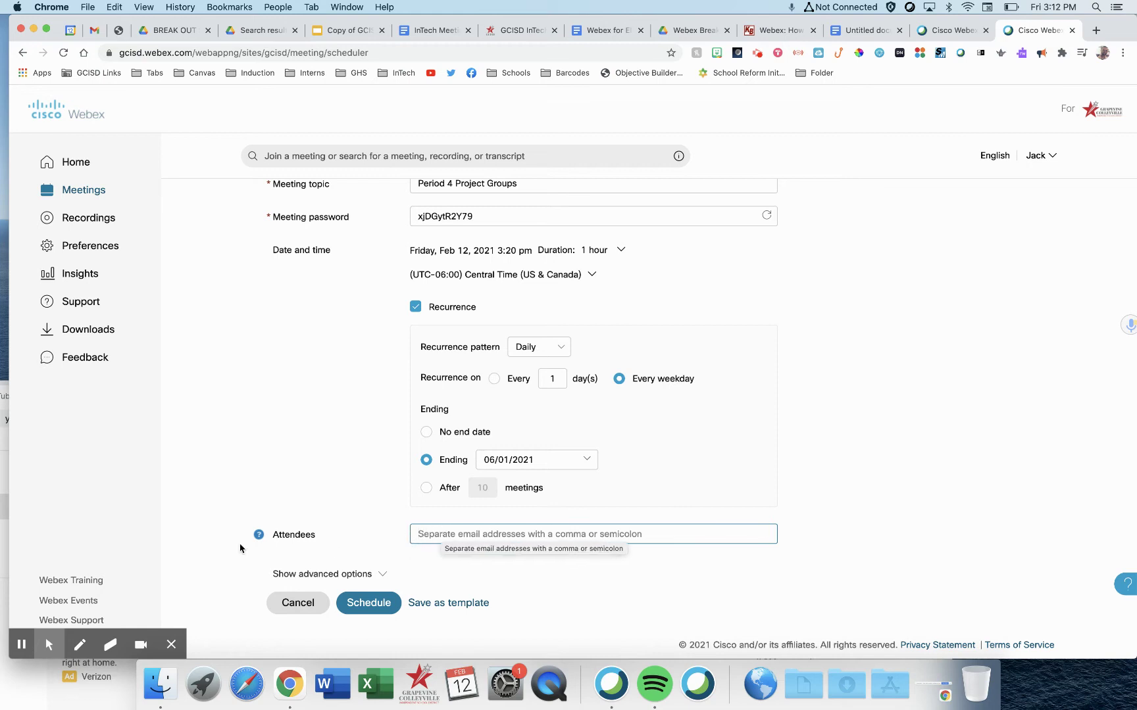
pyautogui.moveTo(4, 653)
pyautogui.press('super+v')
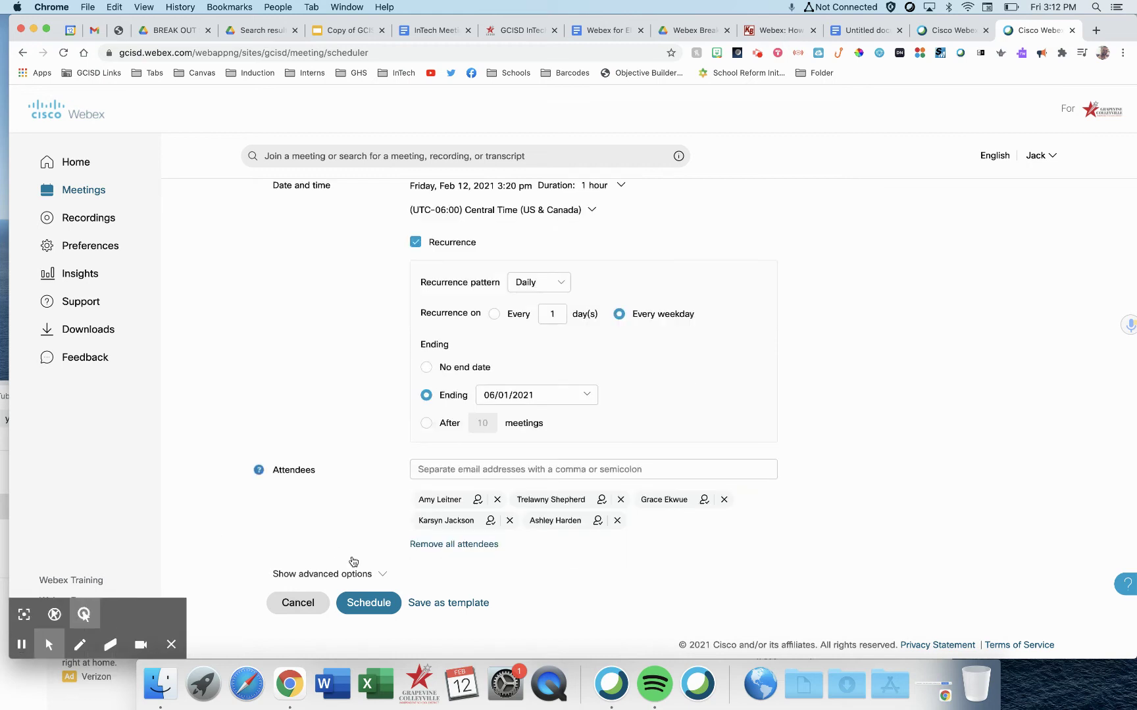
pyautogui.click(468, 471)
pyautogui.write('janie')
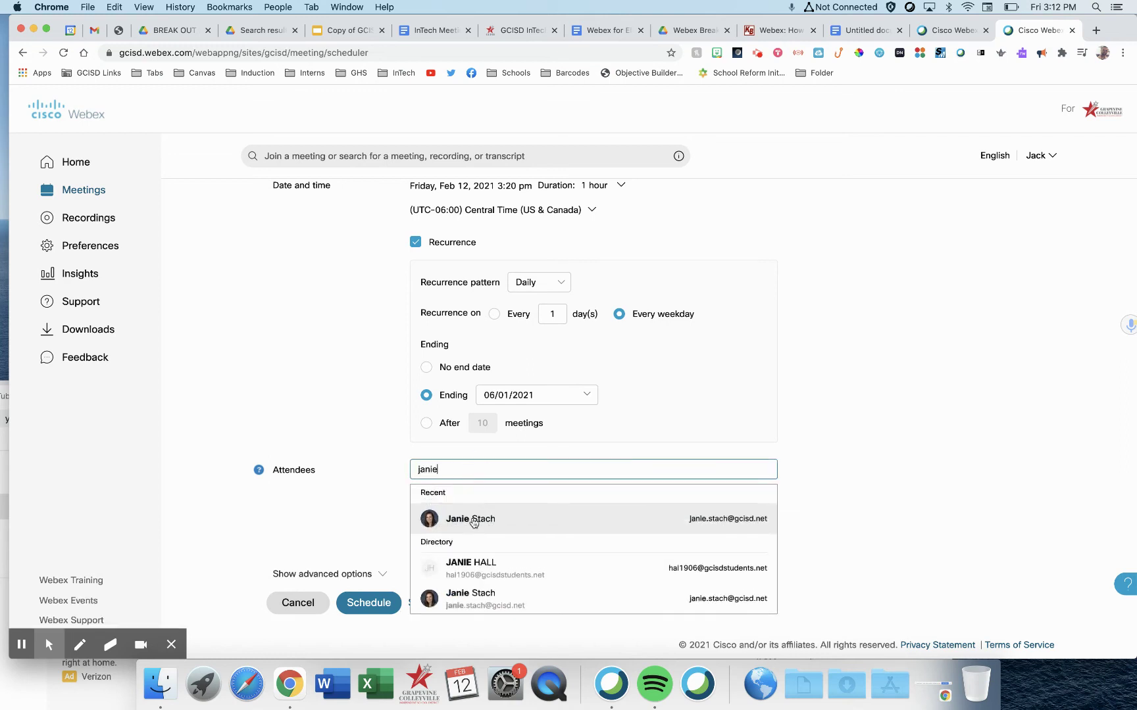
pyautogui.click(473, 520)
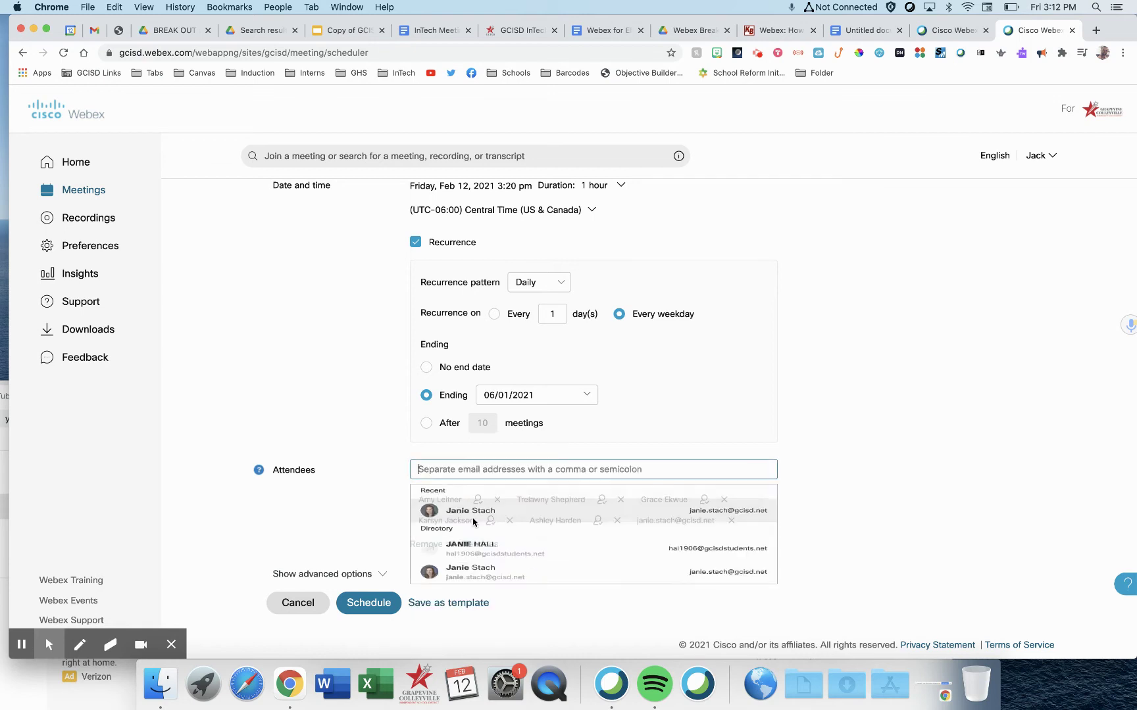
# - Expand the advanced scheduling options and review the cohost, recording, password and breakout session settings
pyautogui.moveTo(20, 644)
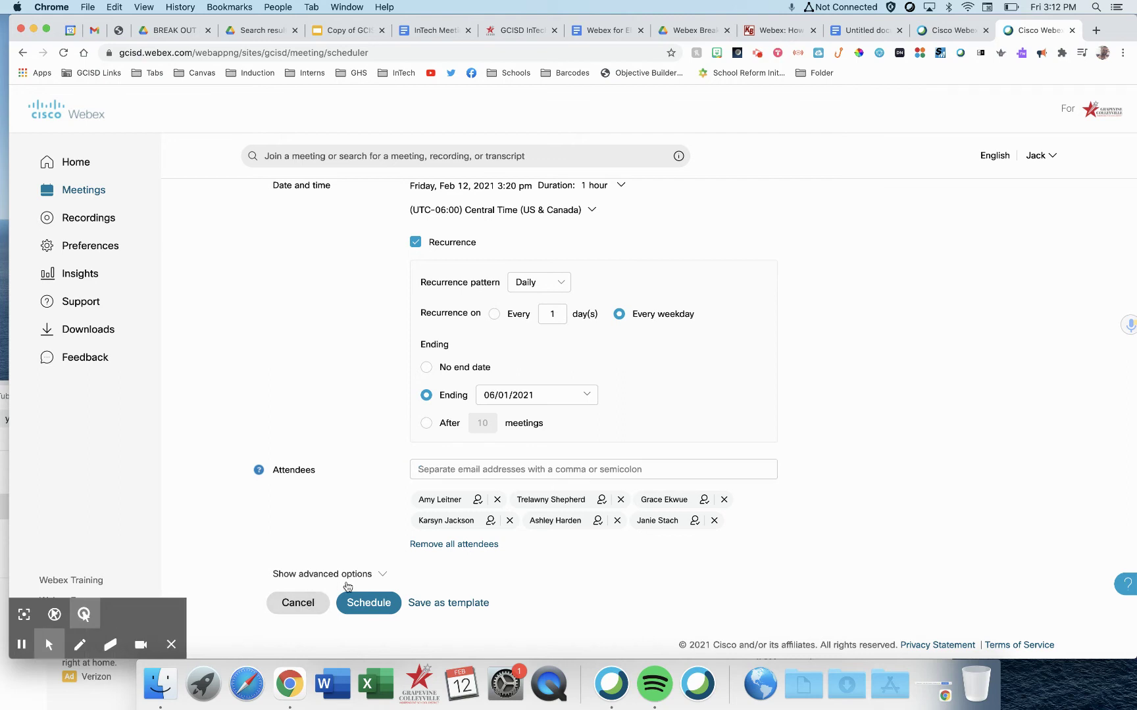
pyautogui.click(384, 575)
pyautogui.scroll(-3, 266, 556)
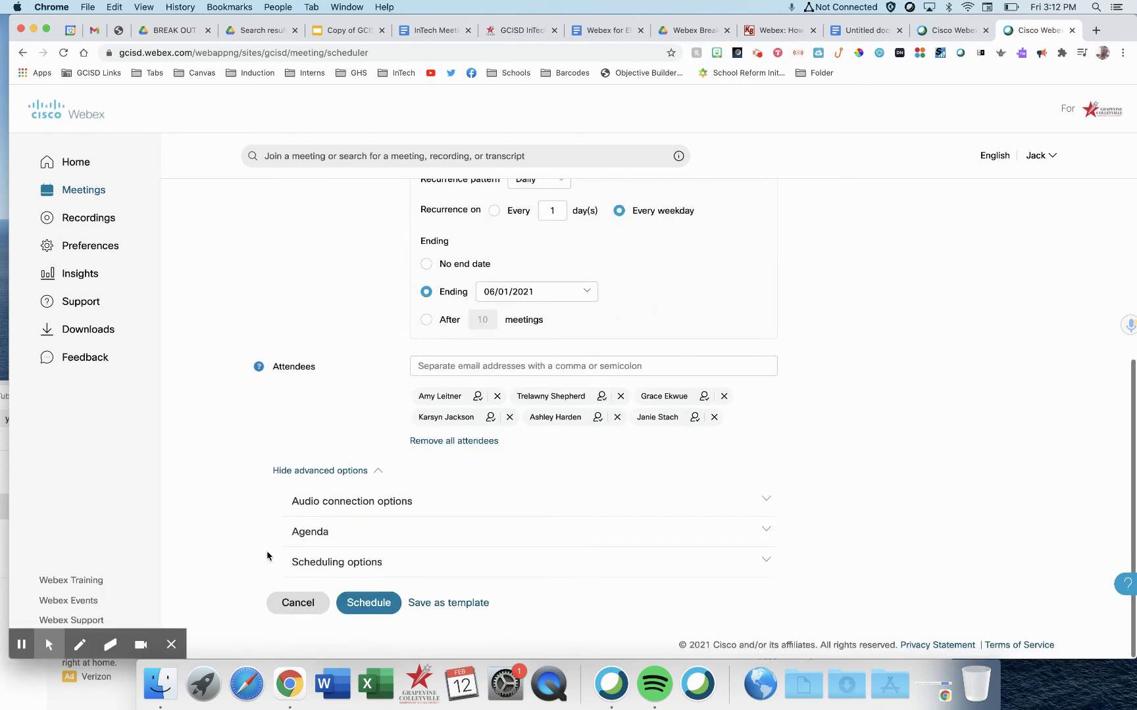
pyautogui.click(761, 567)
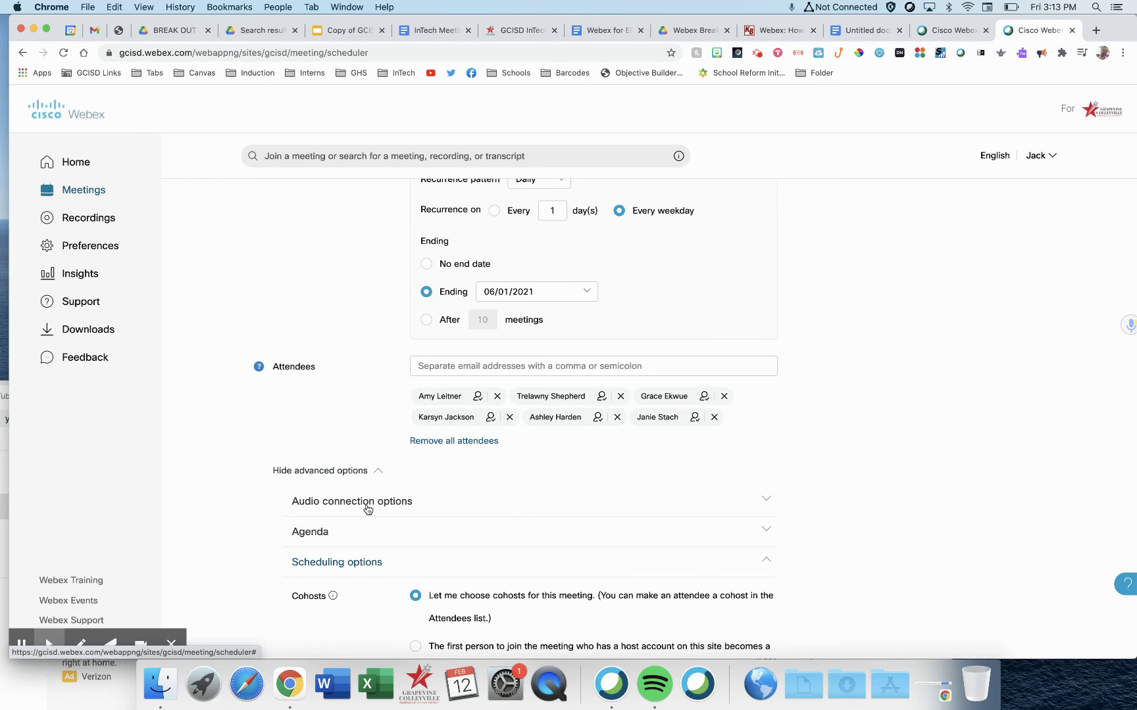
pyautogui.scroll(-10, 240, 521)
pyautogui.scroll(1, 240, 522)
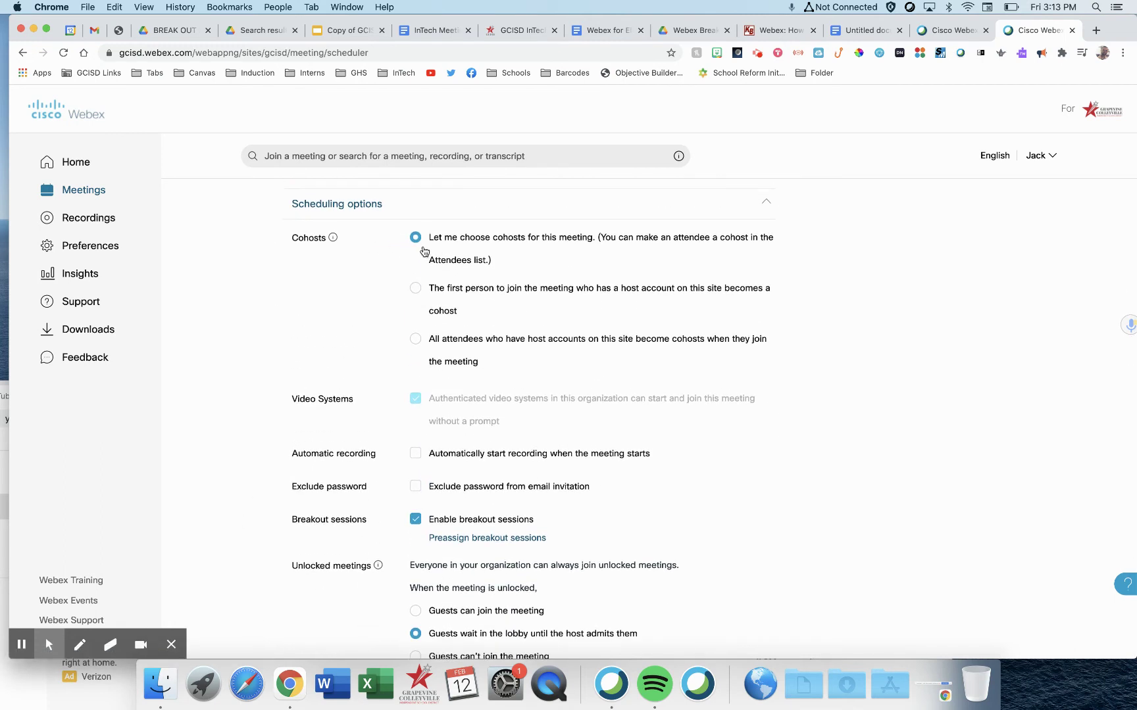
pyautogui.scroll(-4, 372, 355)
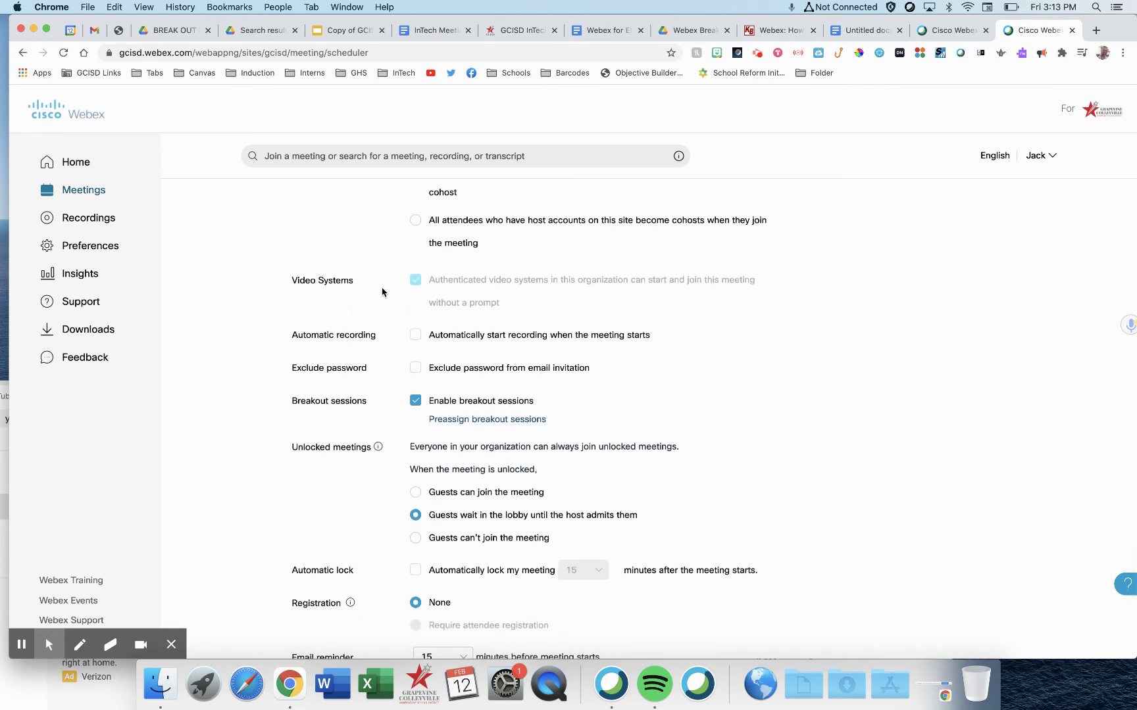
pyautogui.scroll(-2, 385, 319)
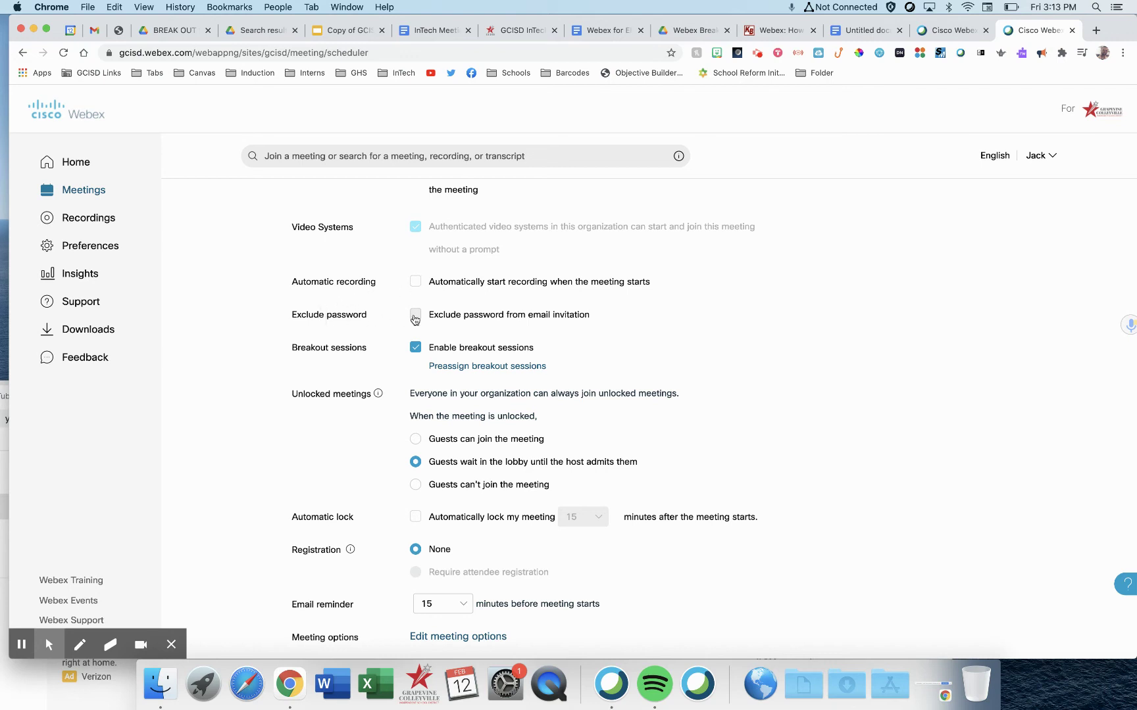
pyautogui.scroll(-1, 356, 354)
pyautogui.scroll(-1, 356, 354)
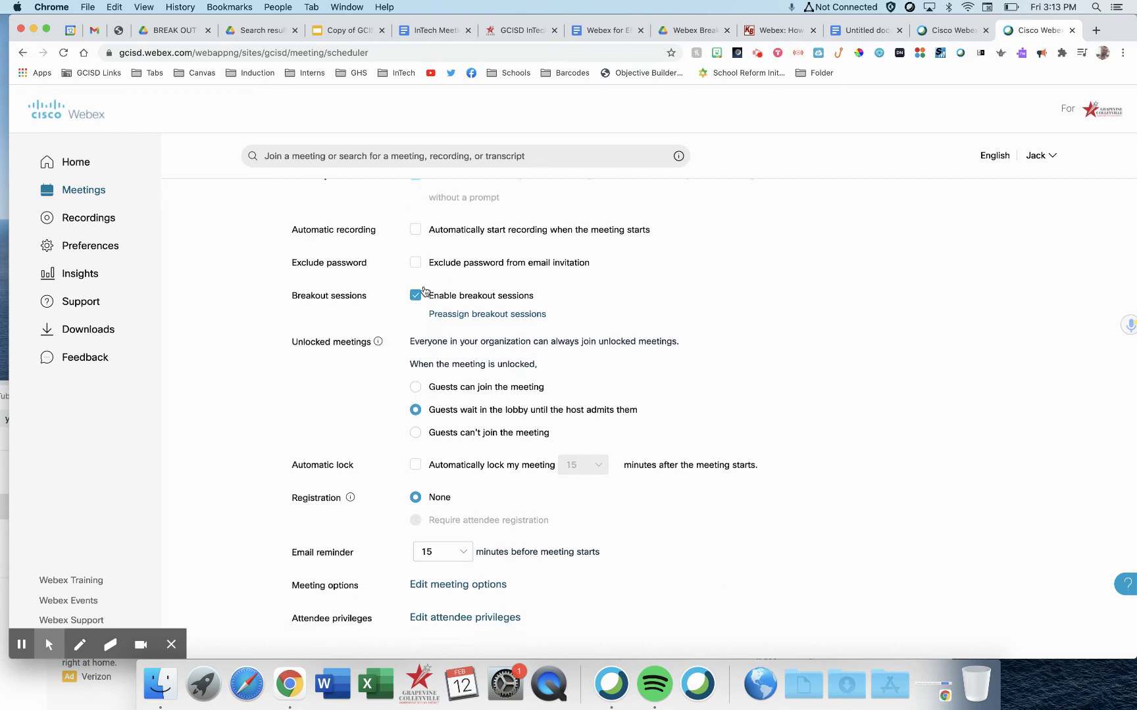
# - Set up breakout session preassignments with 3 sessions and manual assignment of participants
pyautogui.click(467, 315)
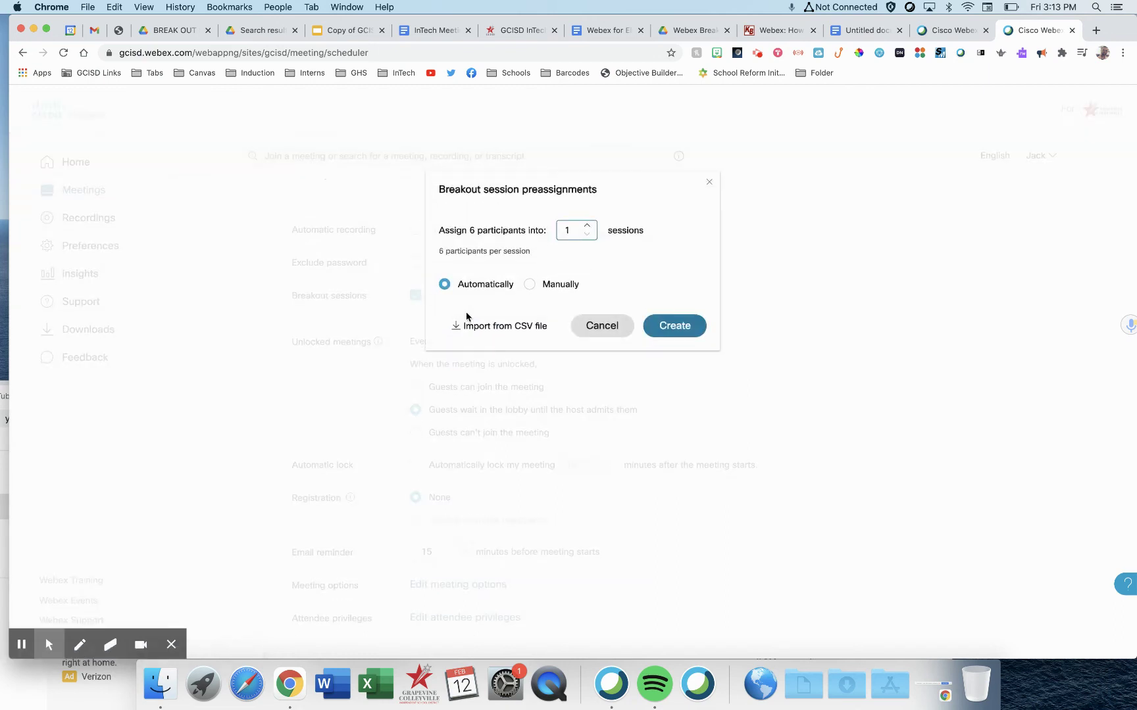
pyautogui.click(587, 226)
pyautogui.click(530, 284)
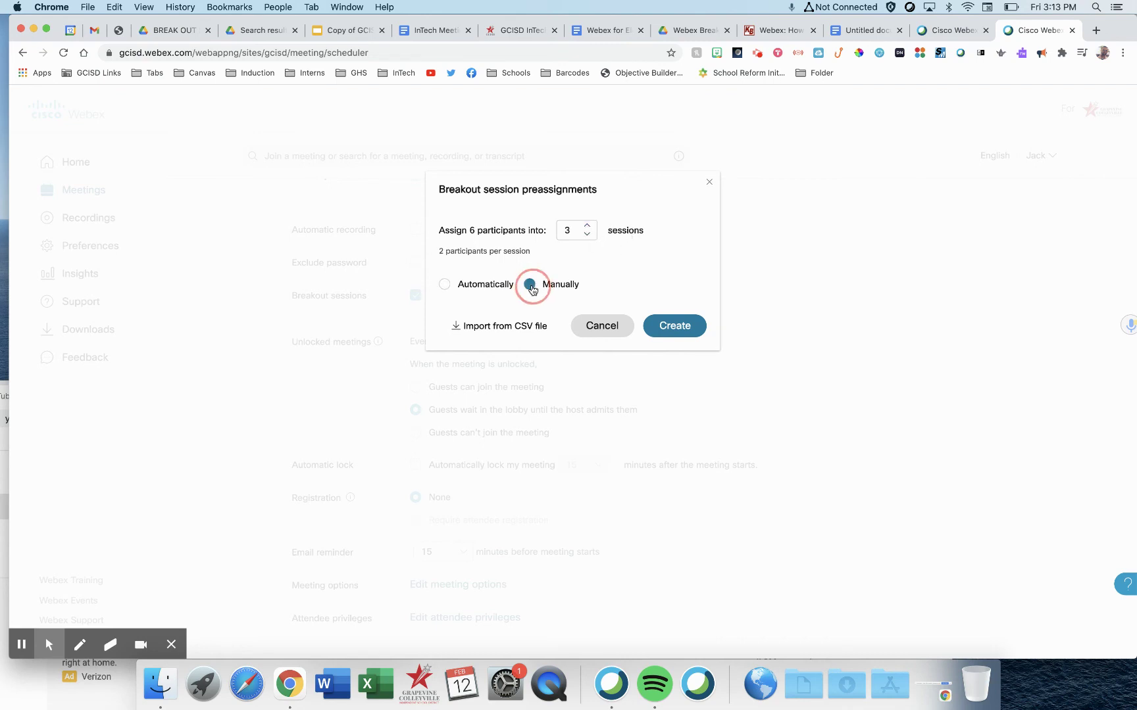
pyautogui.click(661, 327)
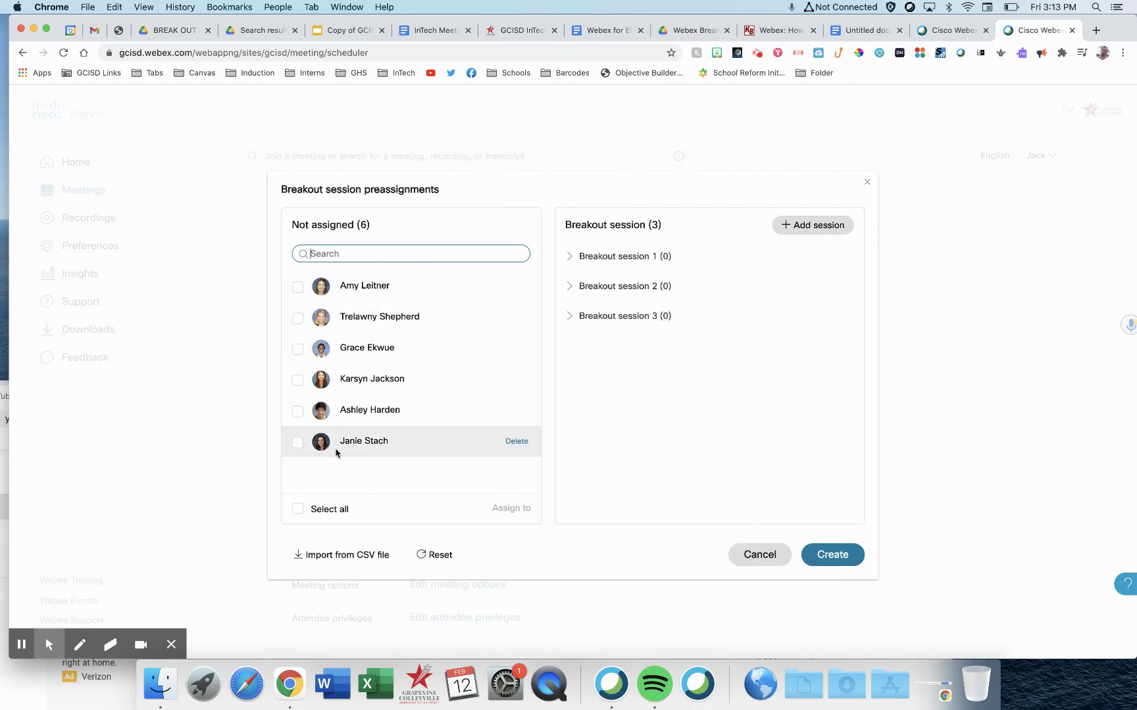
# - Assign the first two unassigned participants to Breakout session 1
pyautogui.click(298, 287)
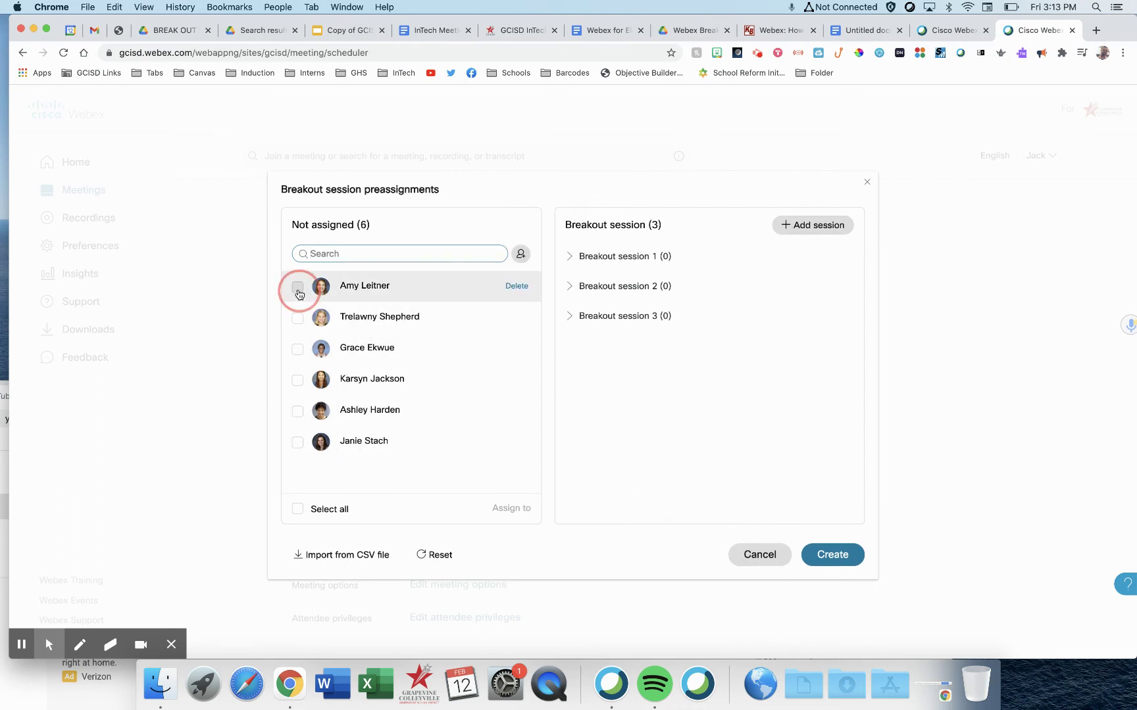
pyautogui.click(297, 317)
pyautogui.click(510, 508)
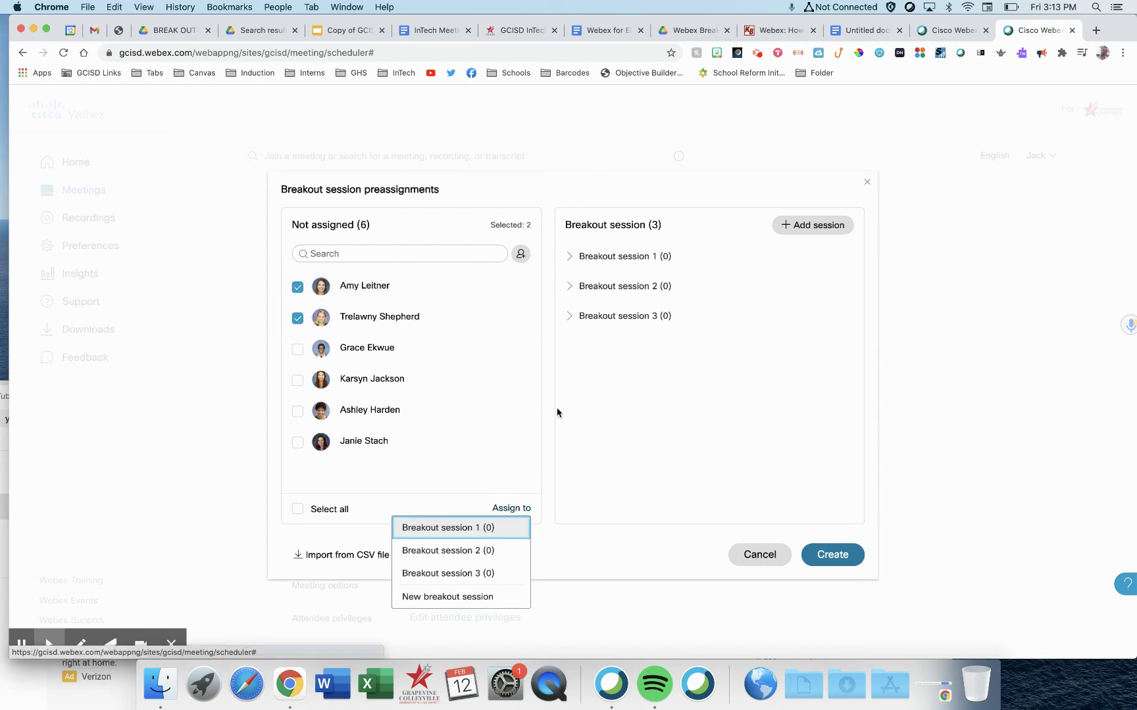
pyautogui.click(457, 529)
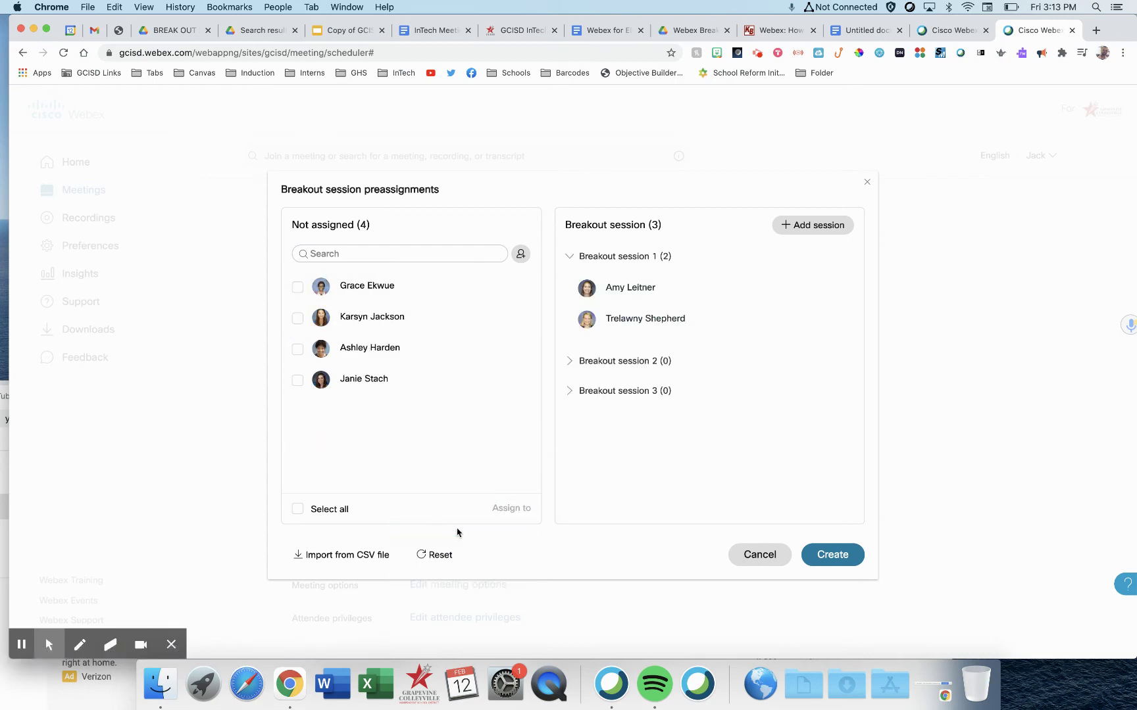
# - Assign the next two participants to Breakout session 2 and the last two to Breakout session 3, and create the preassignments
pyautogui.click(298, 287)
pyautogui.click(297, 318)
pyautogui.click(510, 508)
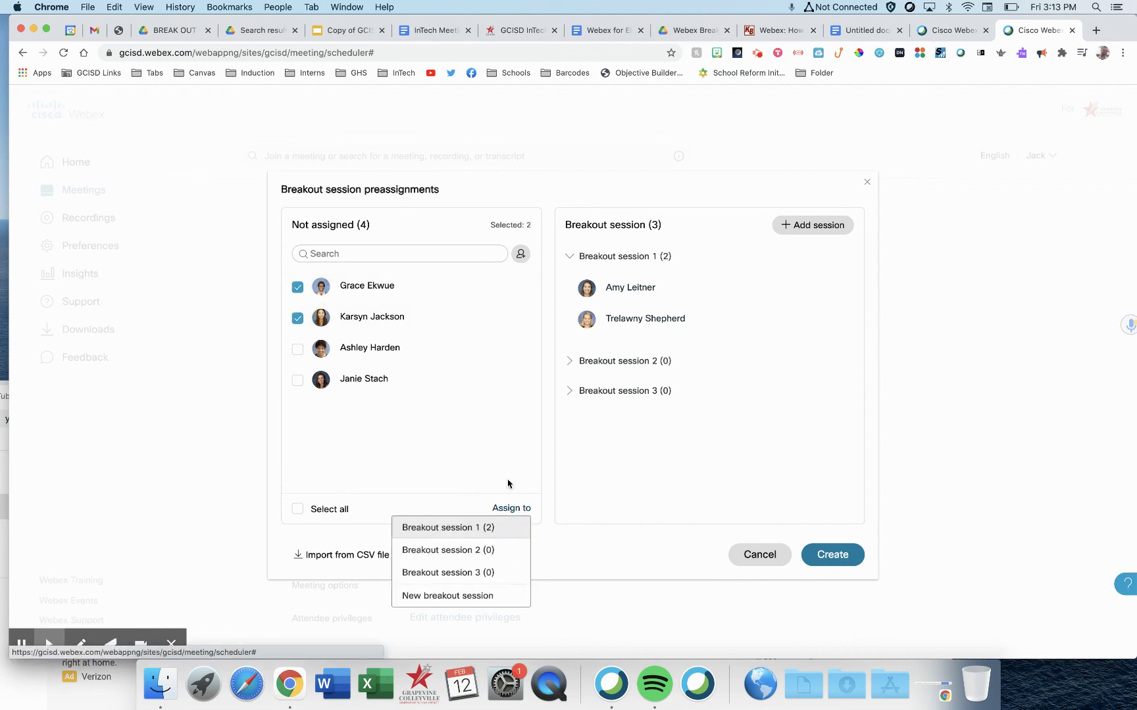
pyautogui.click(447, 550)
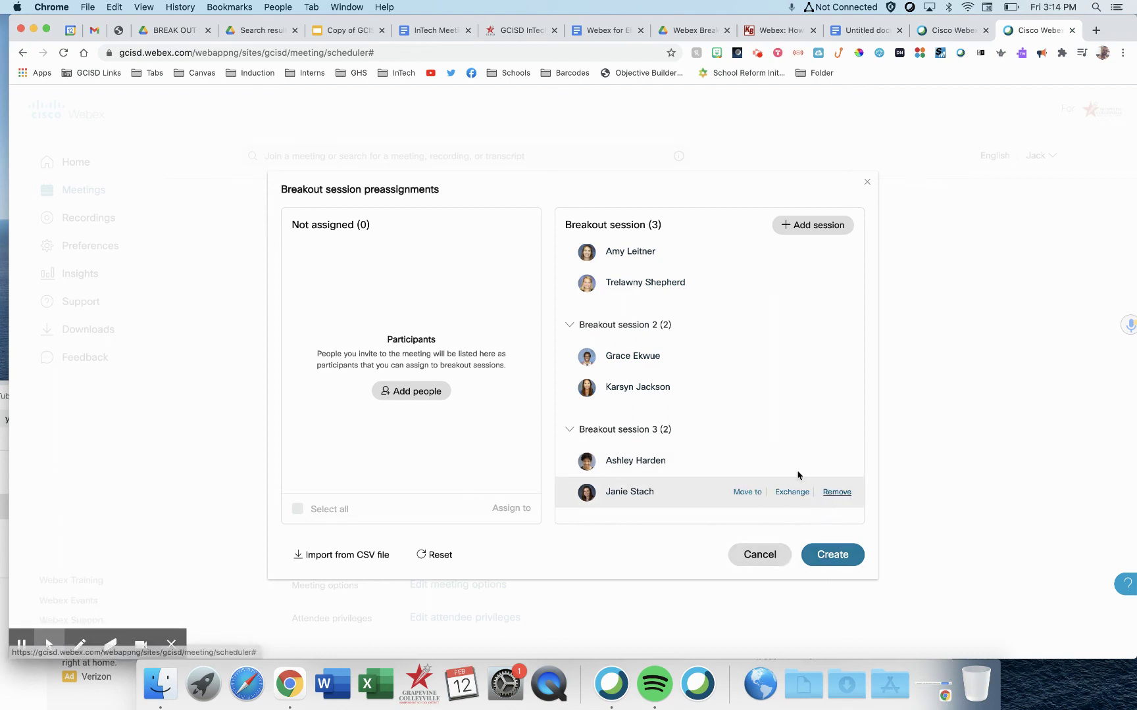
pyautogui.click(831, 561)
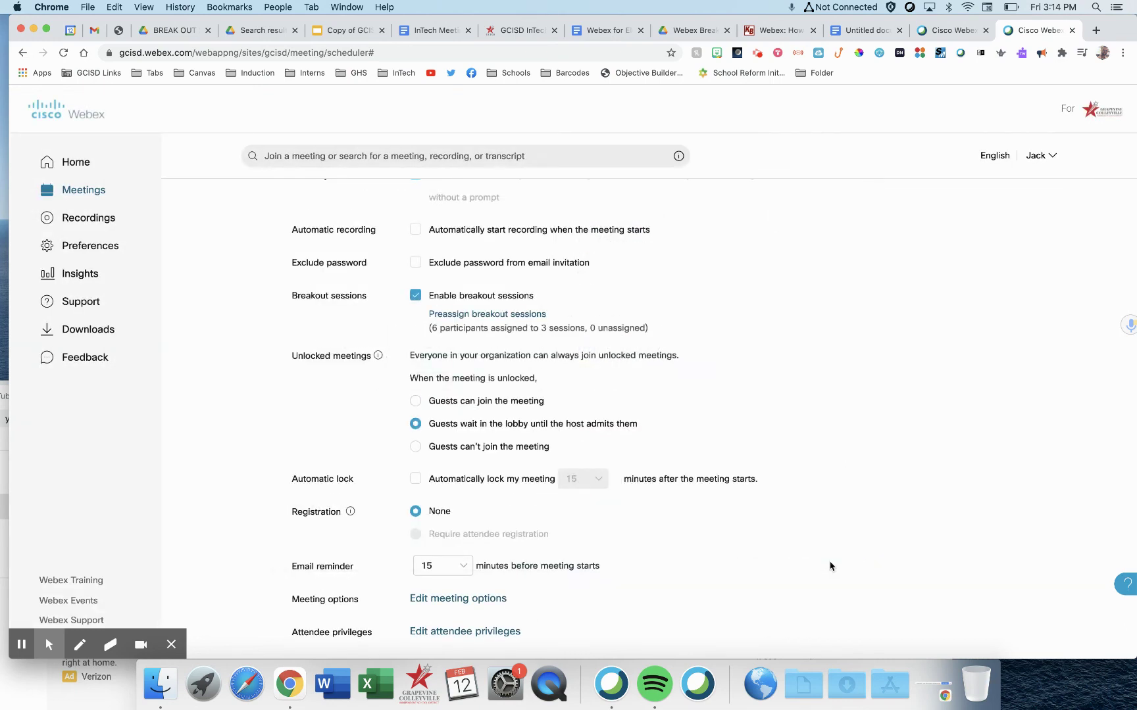
# - Set the meeting's email reminder to None
pyautogui.scroll(-2, 391, 525)
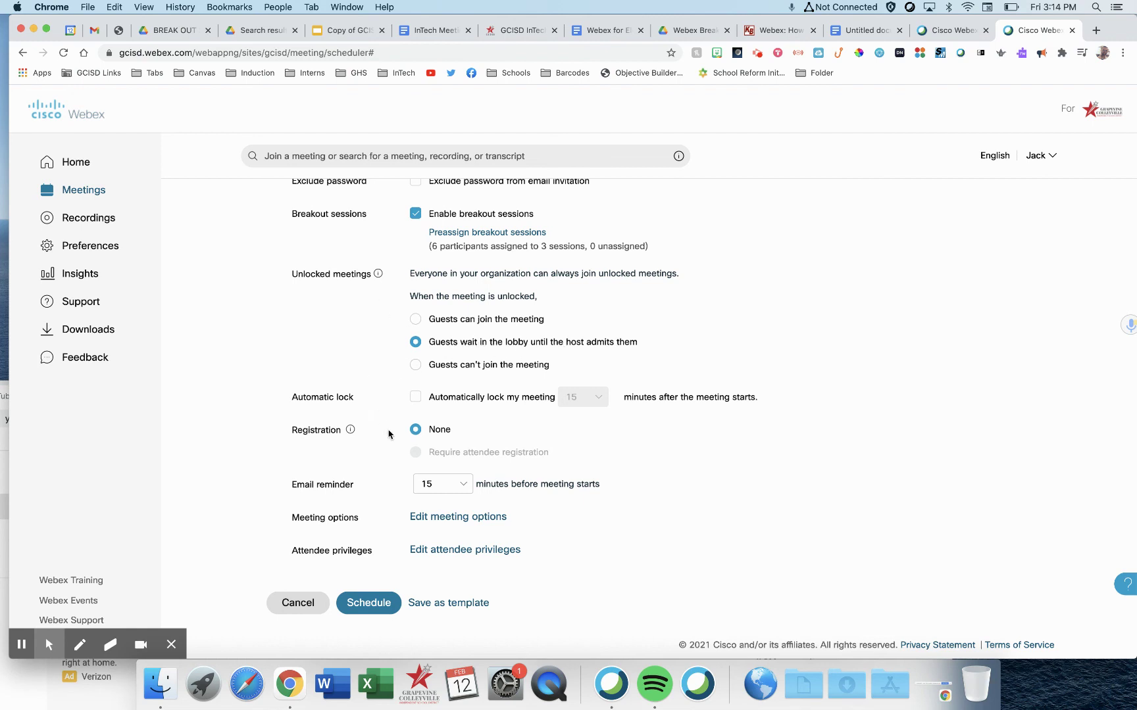
pyautogui.click(454, 490)
pyautogui.click(437, 313)
# - Review the participants' meeting options and the attendee privileges, keeping the existing selections
pyautogui.click(424, 517)
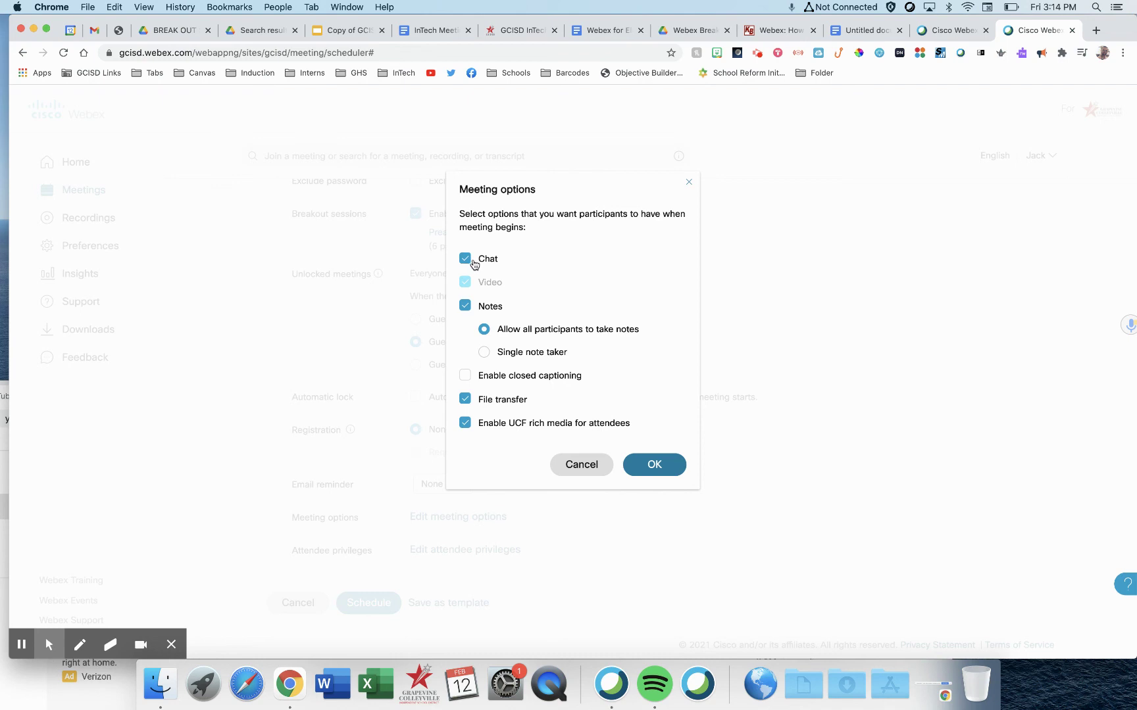
pyautogui.click(637, 465)
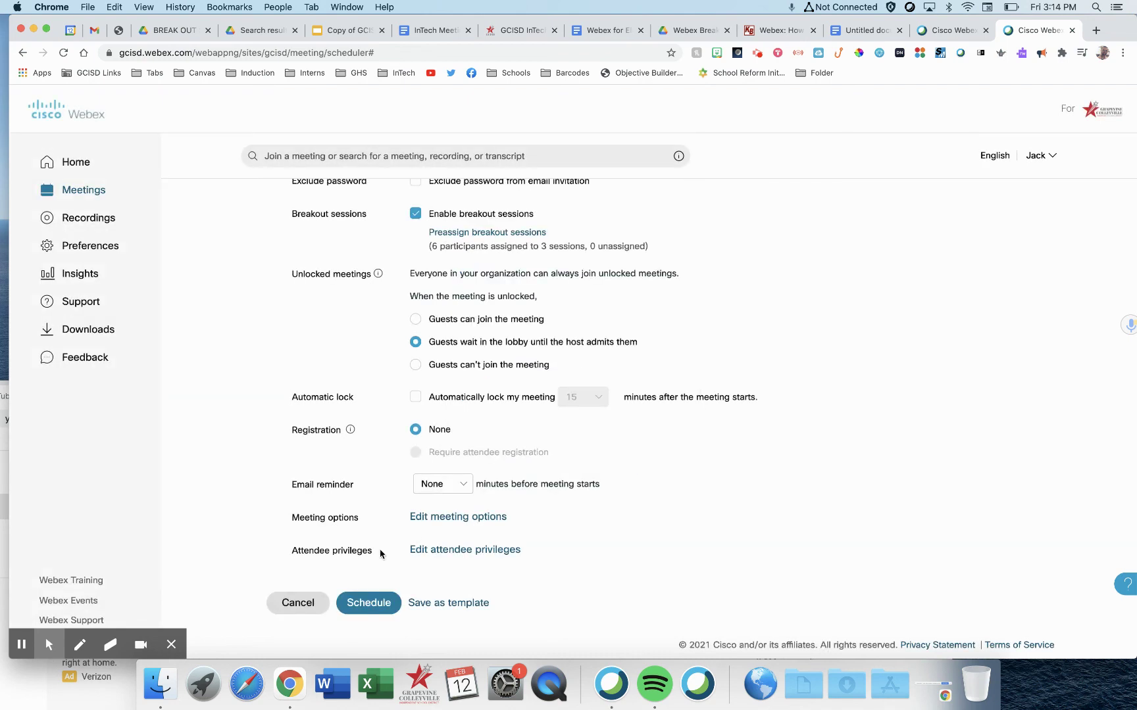
pyautogui.click(419, 551)
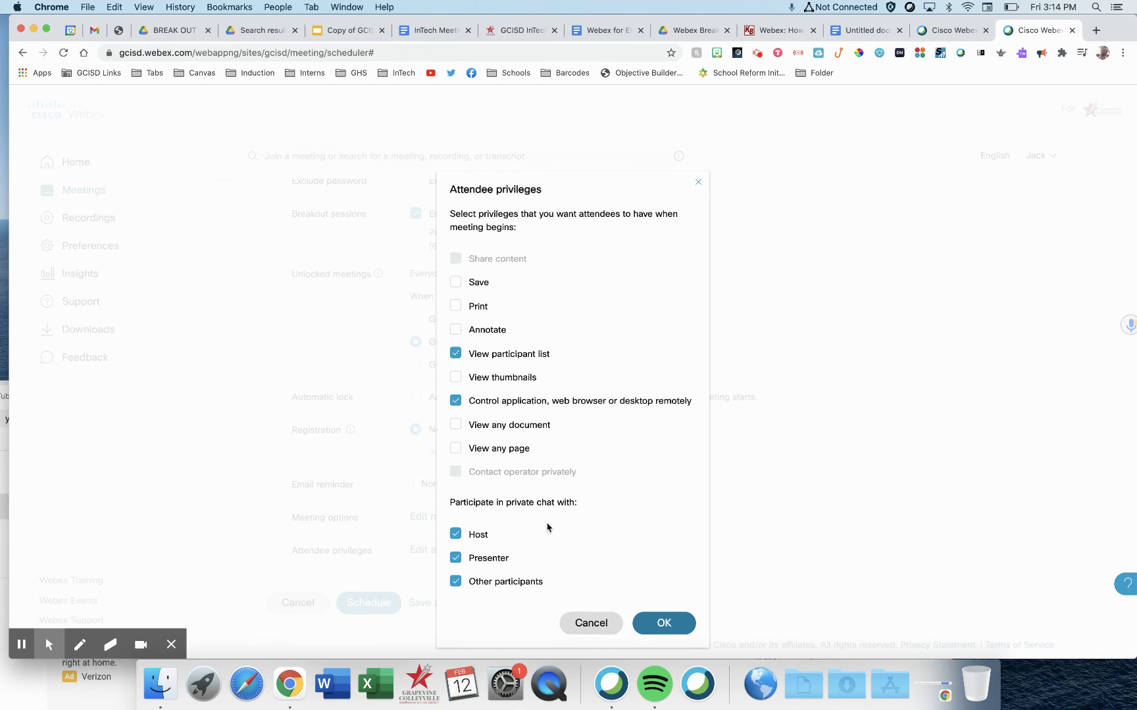
pyautogui.click(603, 627)
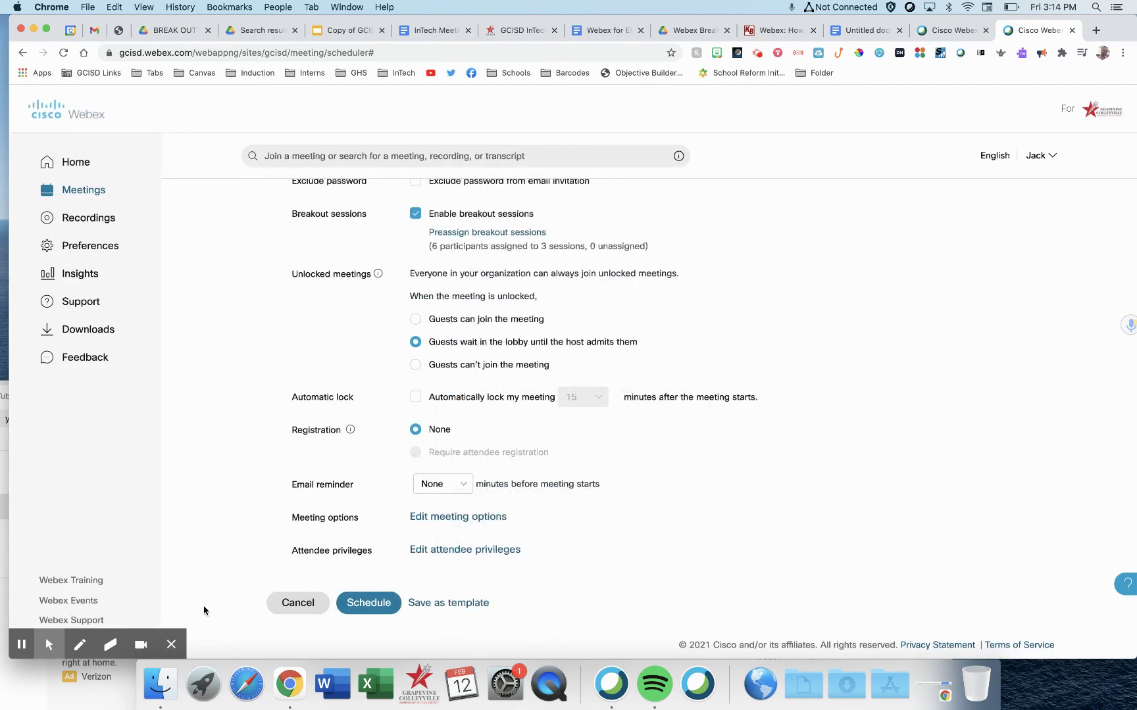
# - Save the scheduling settings as a template named "Period 4 Groups" and schedule the meeting
pyautogui.click(441, 609)
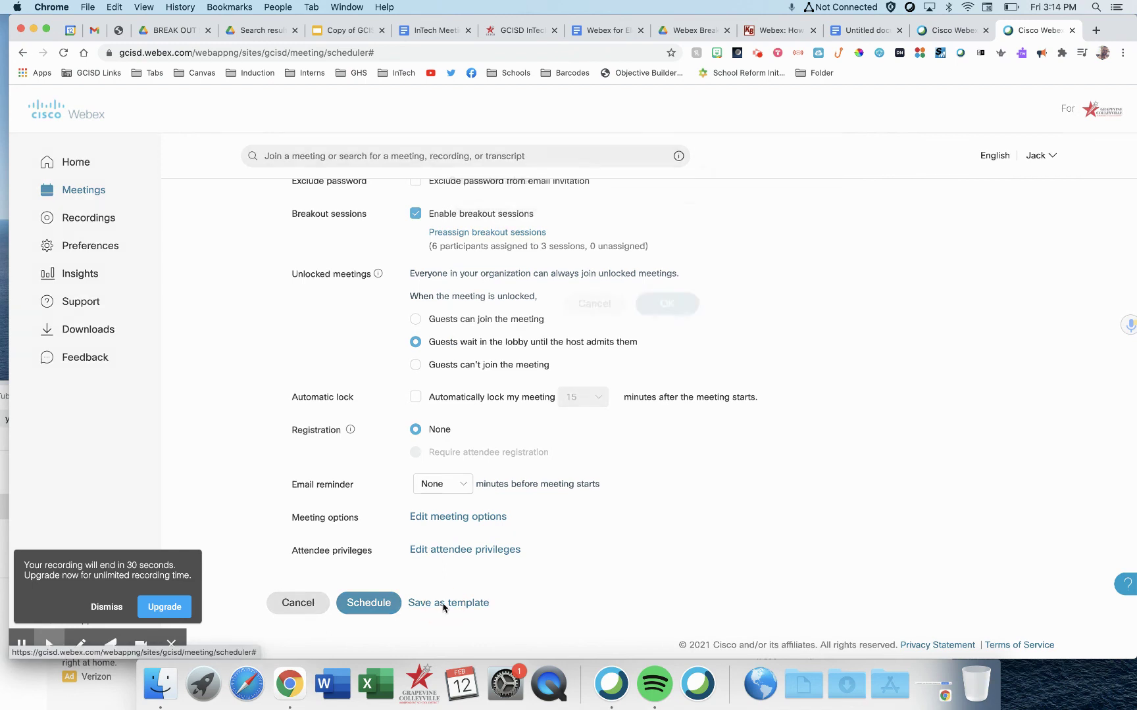
pyautogui.moveTo(22, 647)
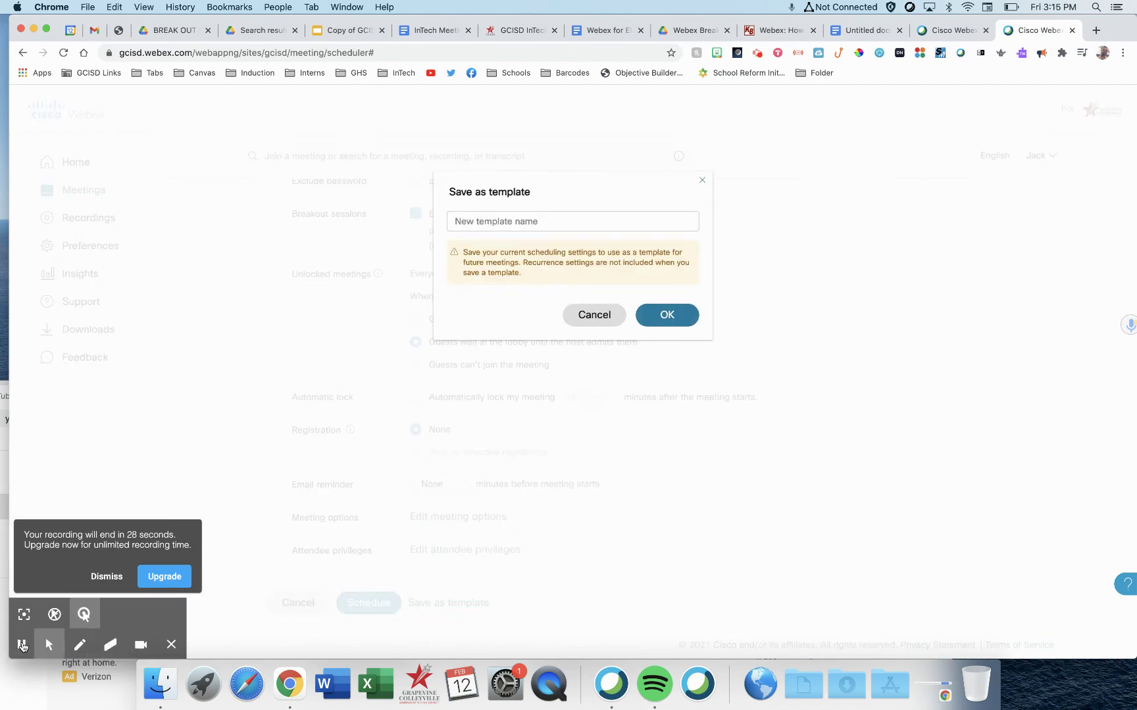
pyautogui.click(496, 223)
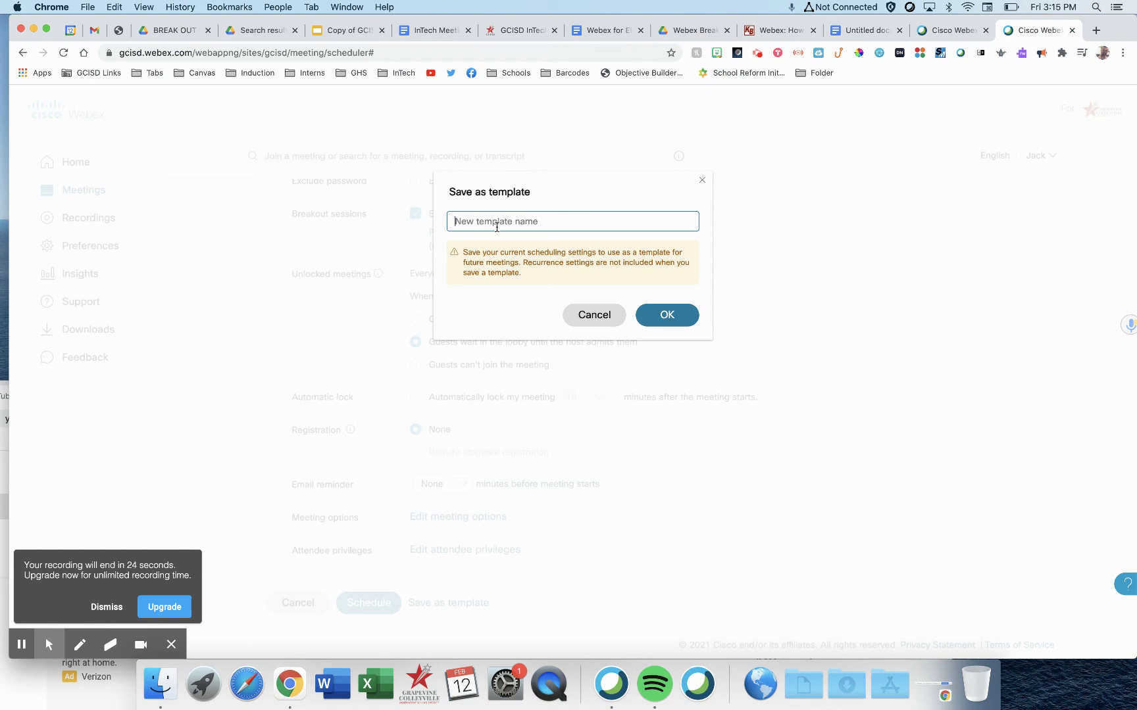
pyautogui.write('Period 4 Groups')
pyautogui.click(677, 314)
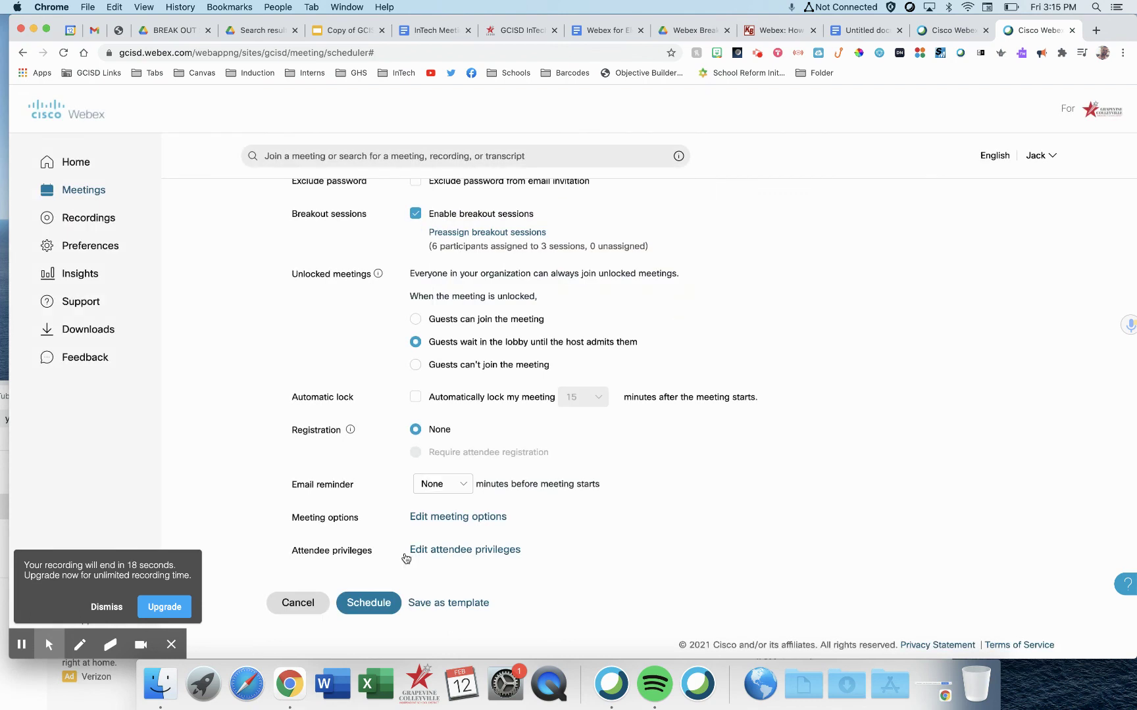
pyautogui.click(365, 603)
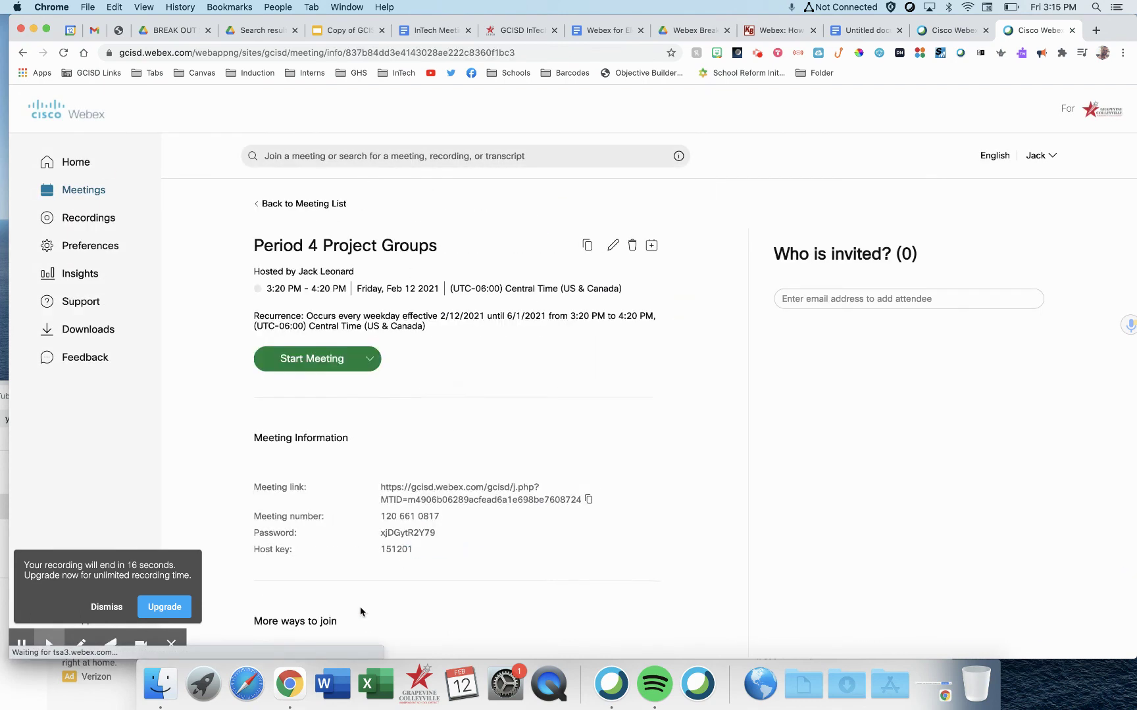
# - Highlight the meeting link in the scheduled meeting's information, and clear the selection again
pyautogui.moveTo(65, 650)
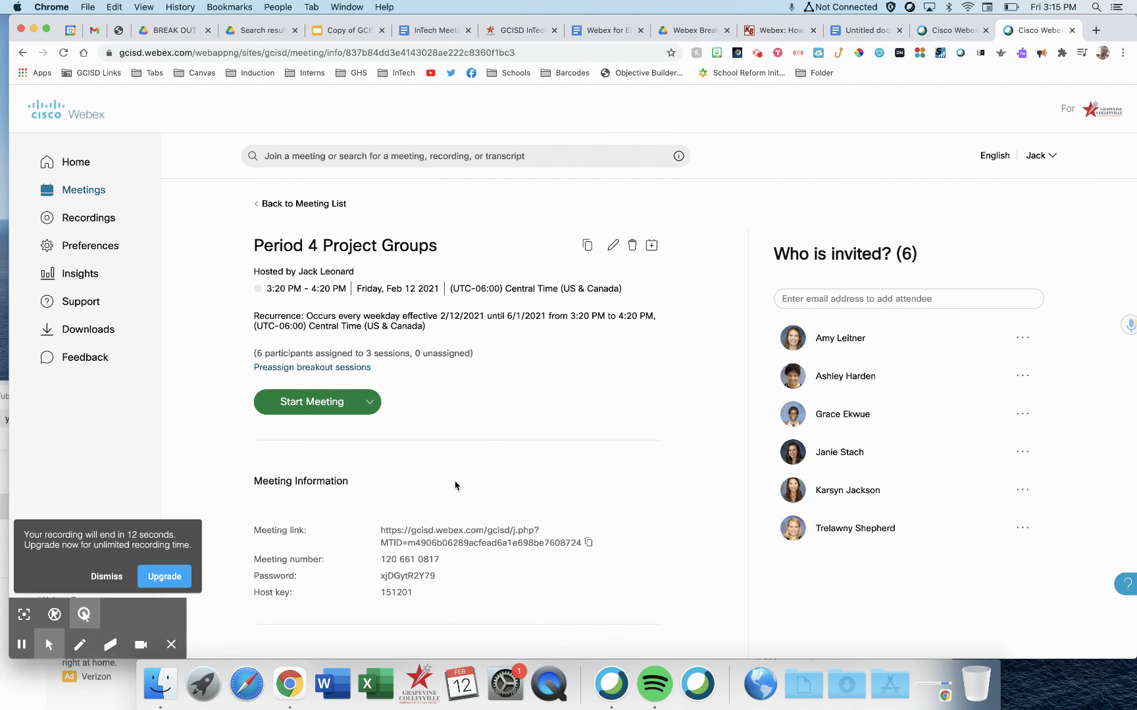
pyautogui.tripleClick(385, 535)
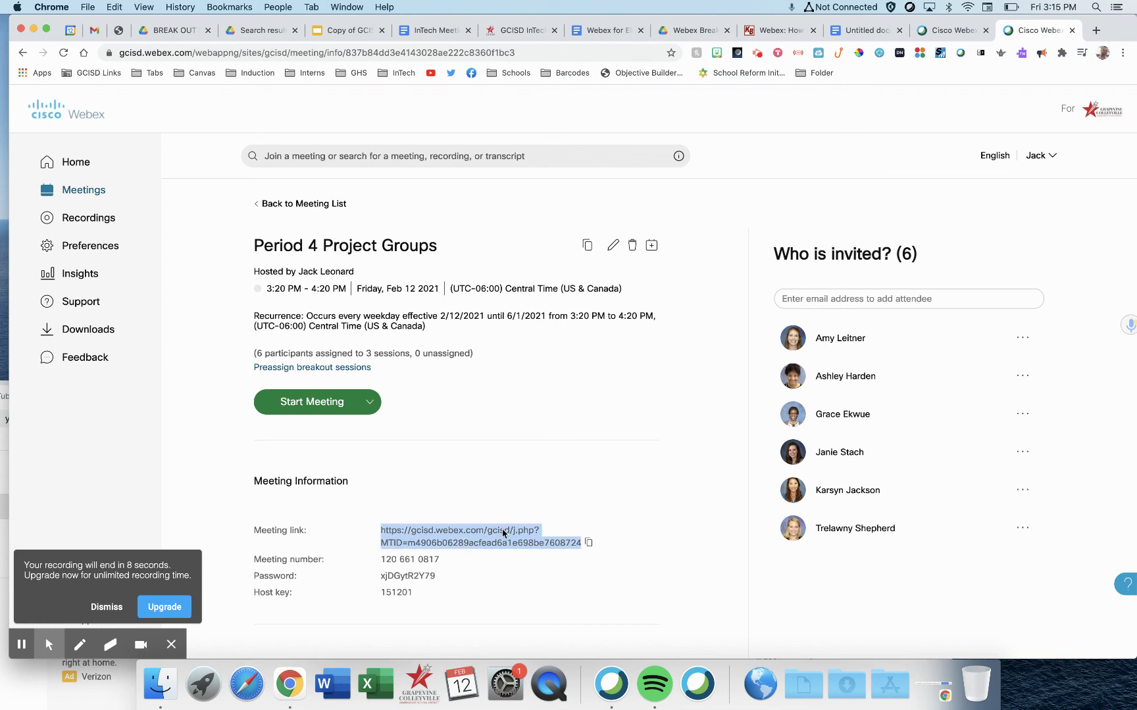
pyautogui.click(480, 524)
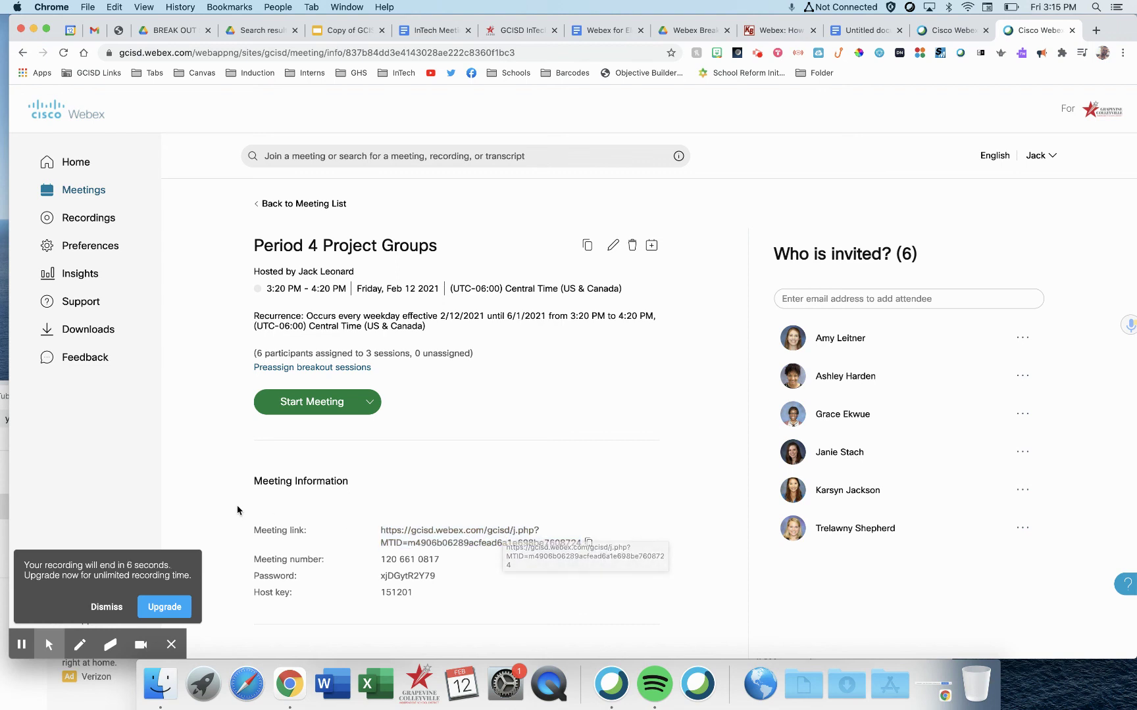
pyautogui.moveTo(25, 638)
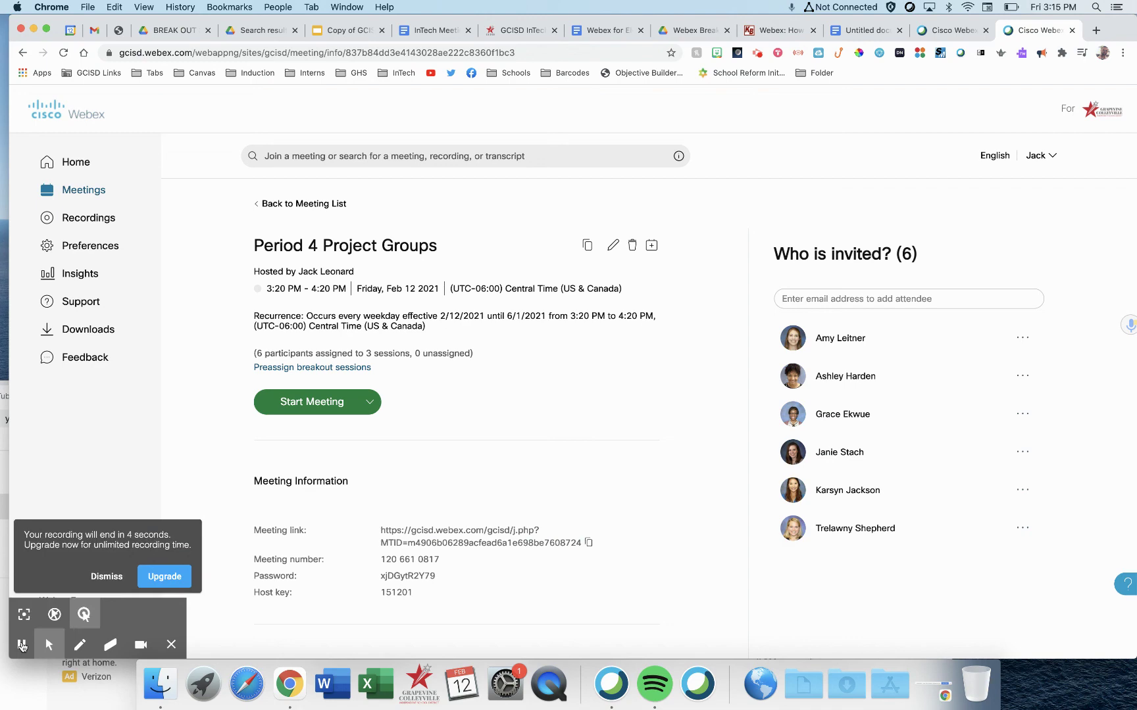